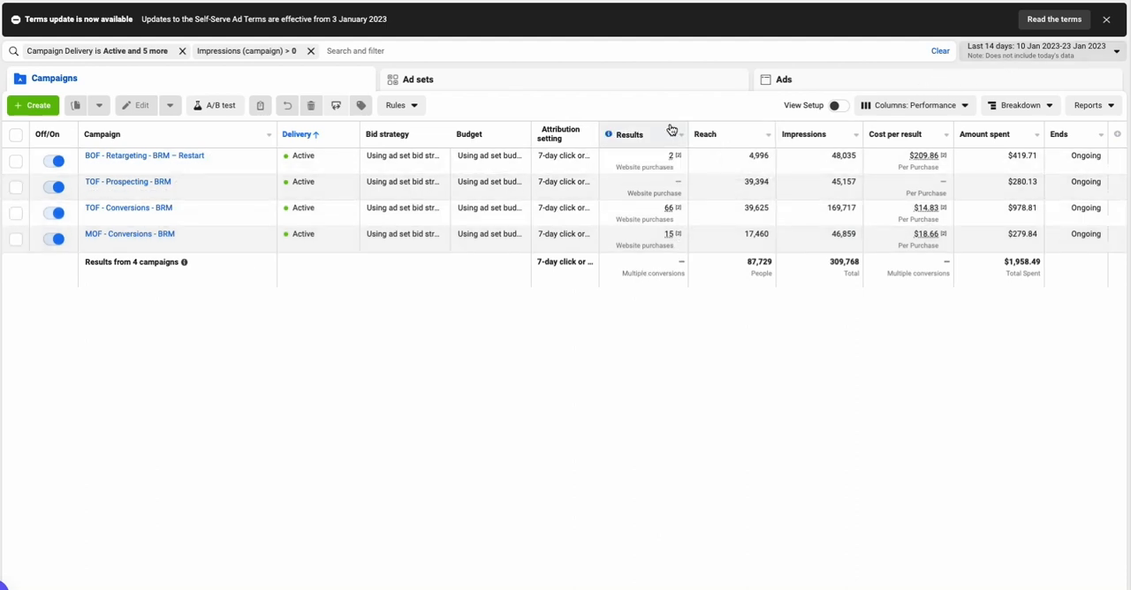
# Switch the campaigns table to the Performance and clicks column preset and review the cost, link click and CTR metrics
pyautogui.moveTo(659, 270)
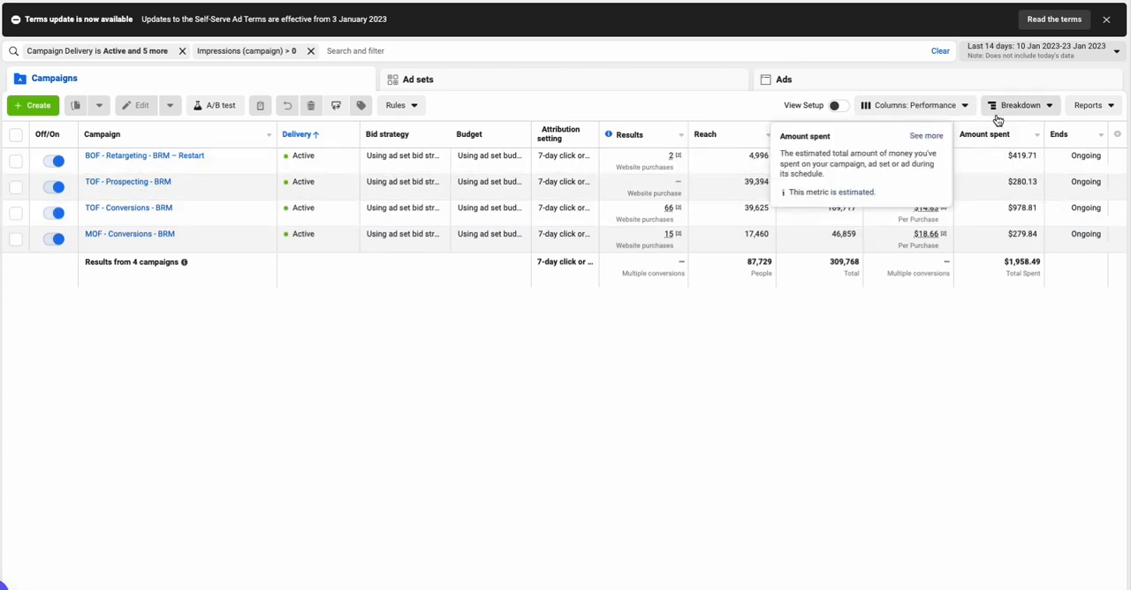
pyautogui.click(953, 107)
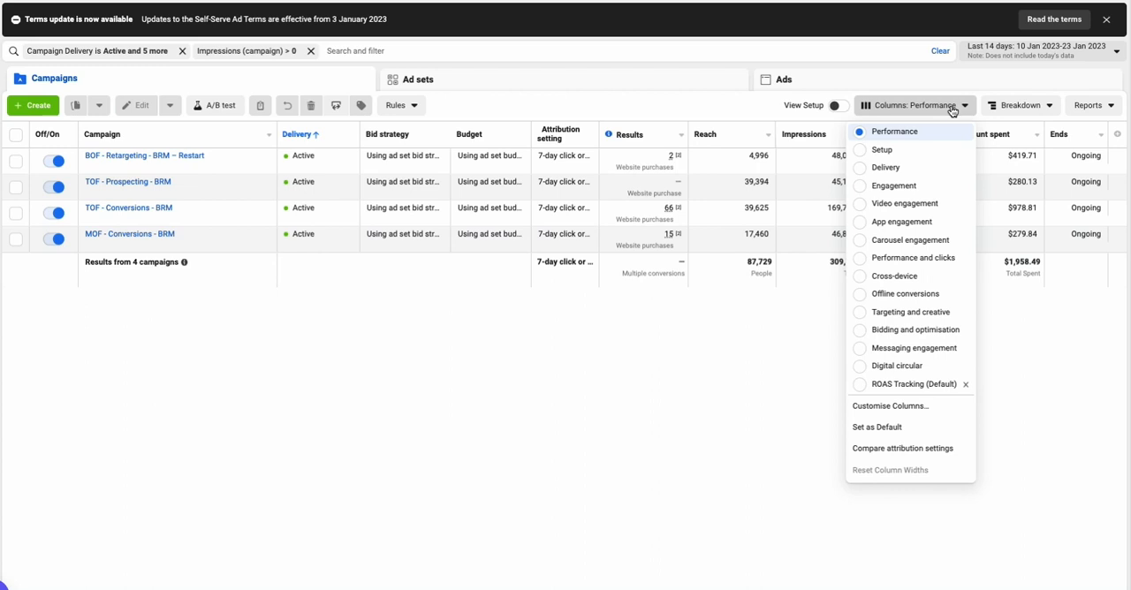
pyautogui.click(957, 259)
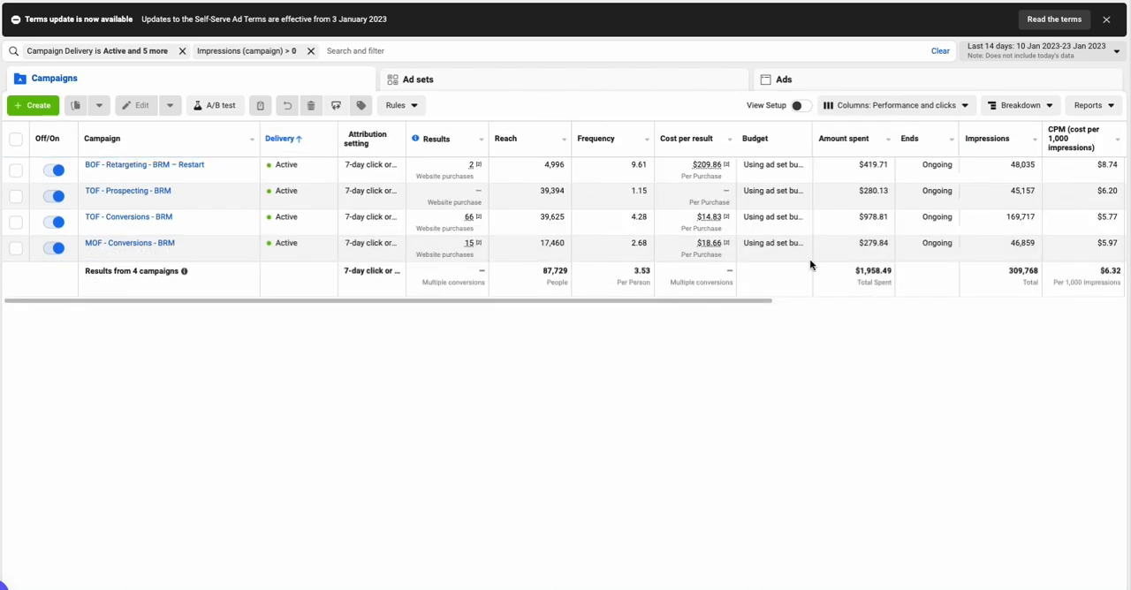
pyautogui.hscroll(5, 809, 259)
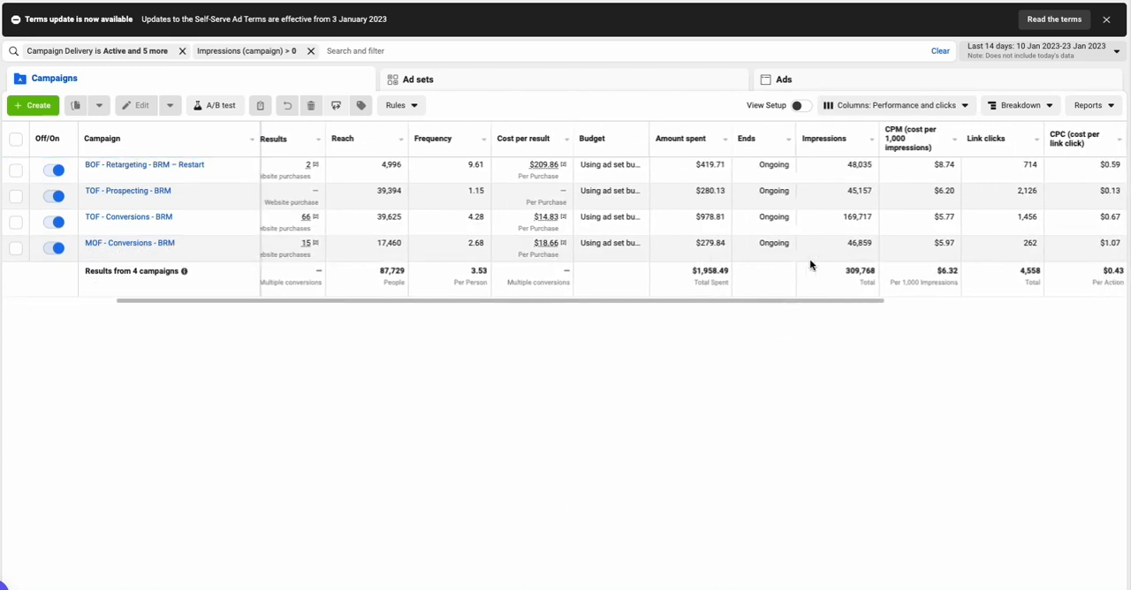
pyautogui.hscroll(4, 809, 259)
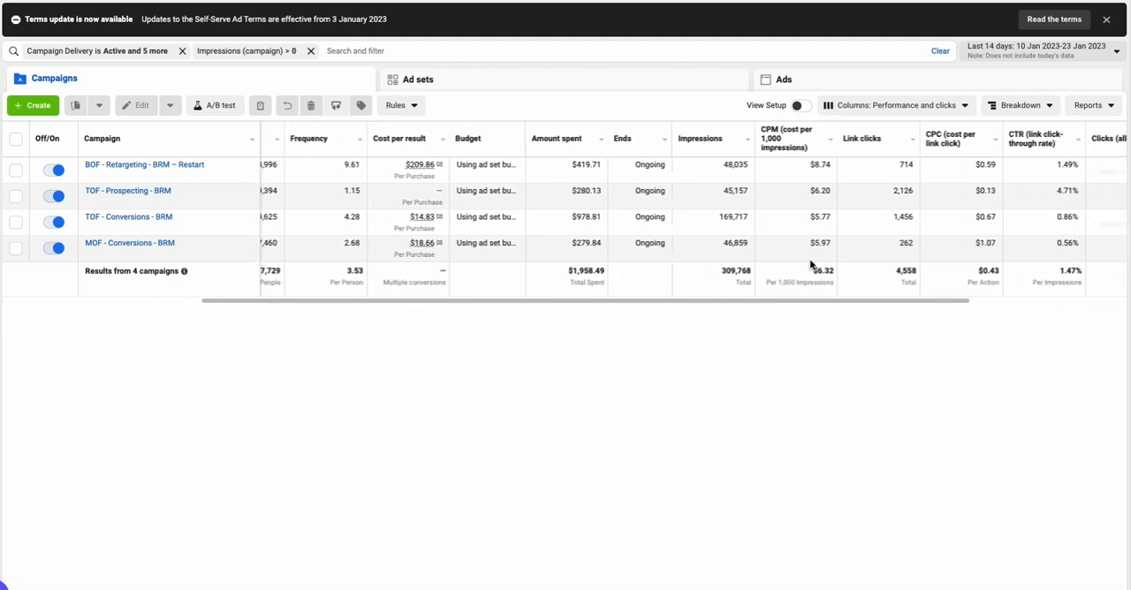
pyautogui.hscroll(3, 799, 265)
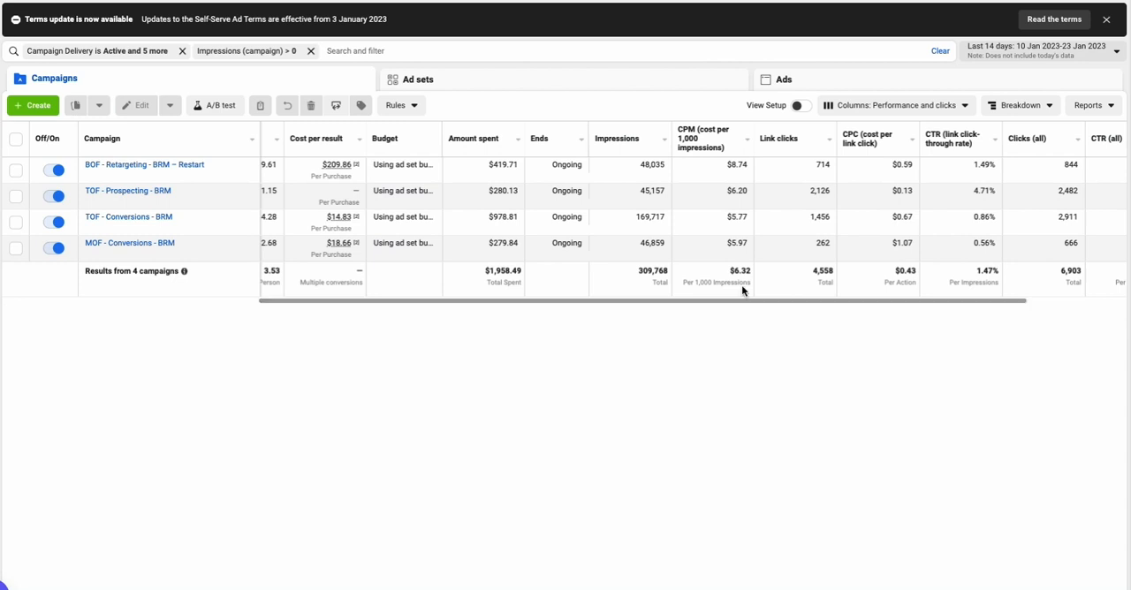
pyautogui.hscroll(2, 741, 288)
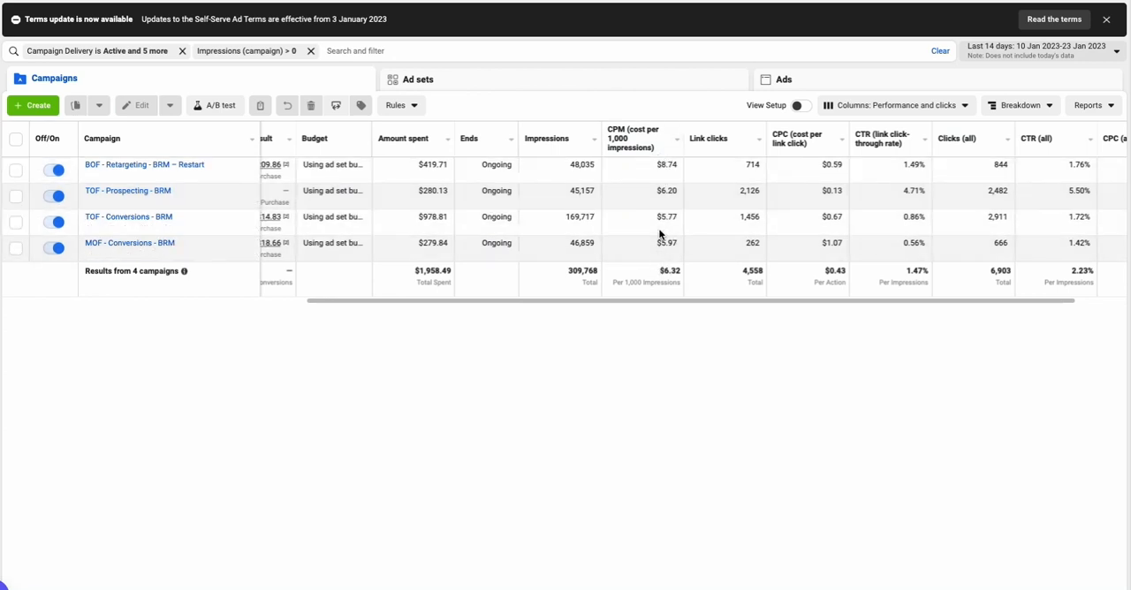
pyautogui.hscroll(2, 660, 243)
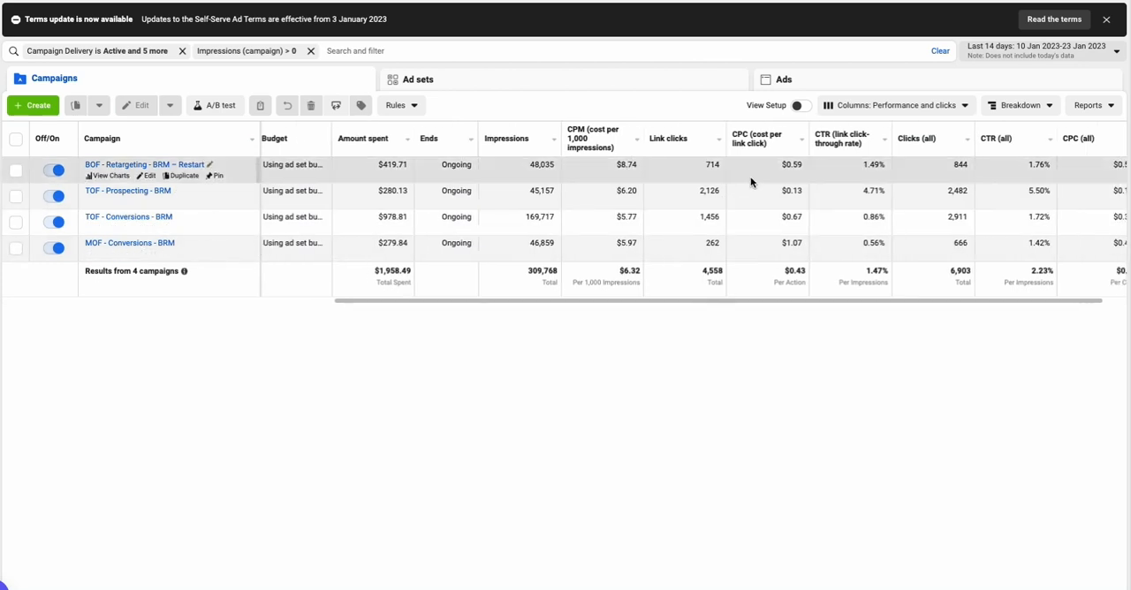
pyautogui.hscroll(1, 750, 182)
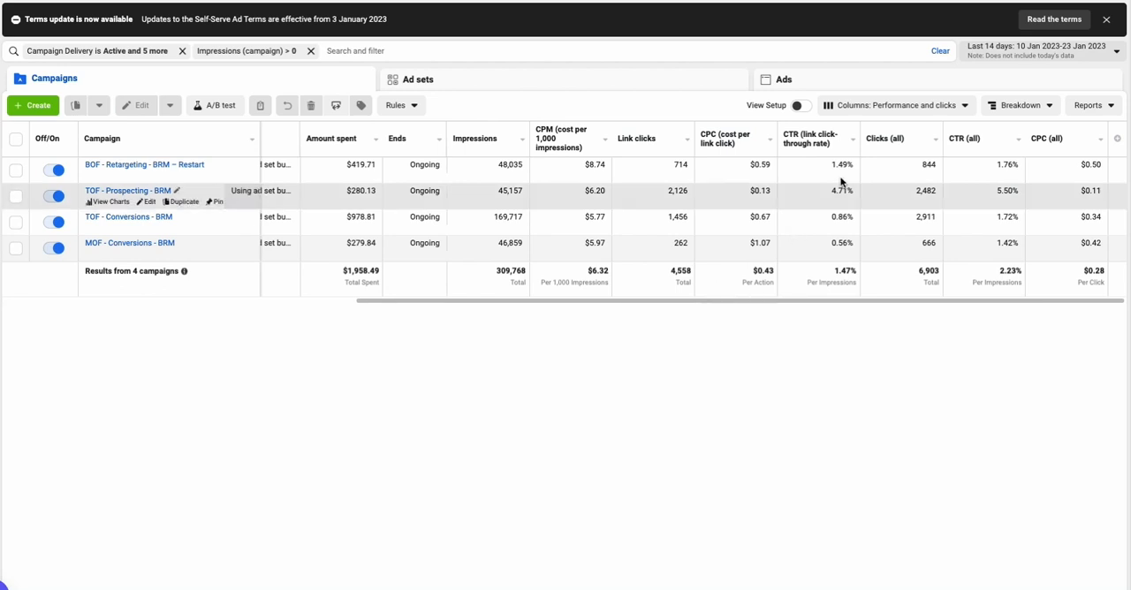
# Start customising the table's columns and add the total for Landing page views
pyautogui.click(904, 110)
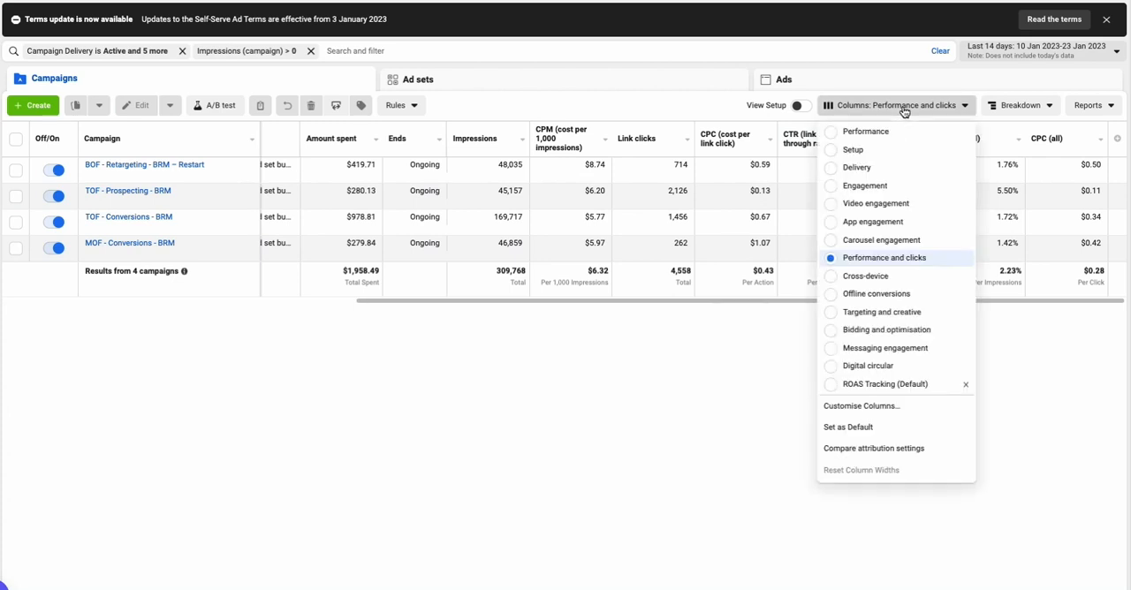
pyautogui.click(887, 407)
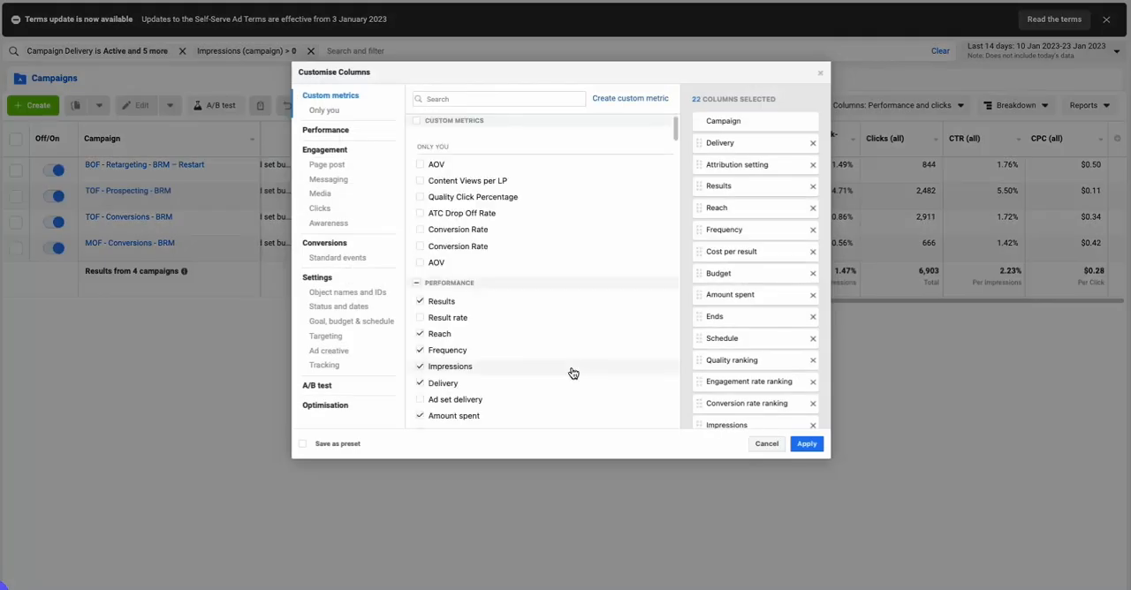
pyautogui.click(463, 100)
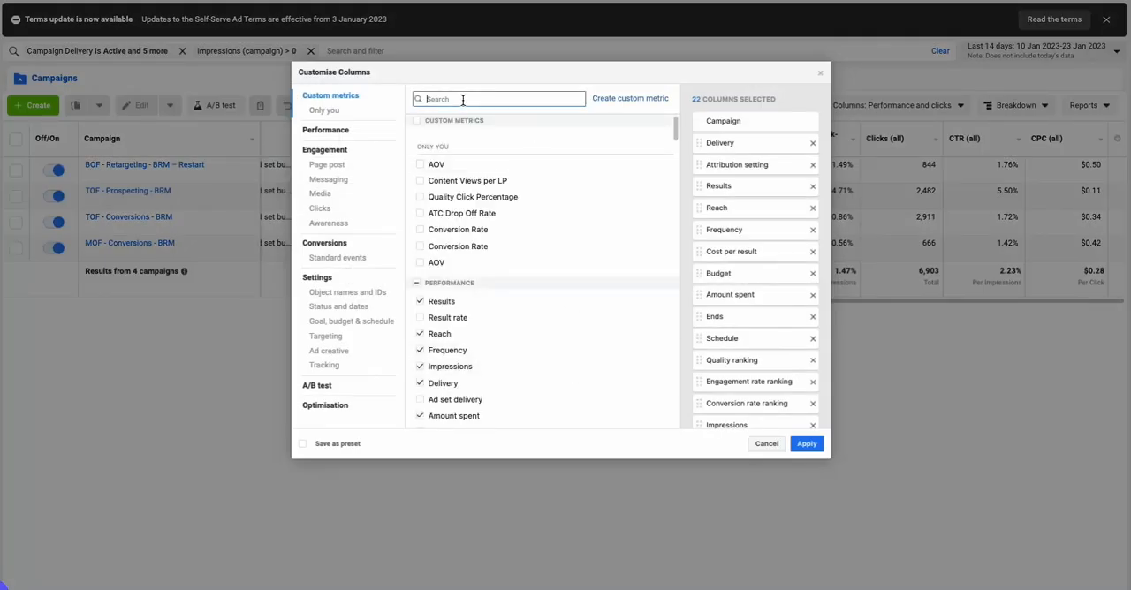
pyautogui.write('land')
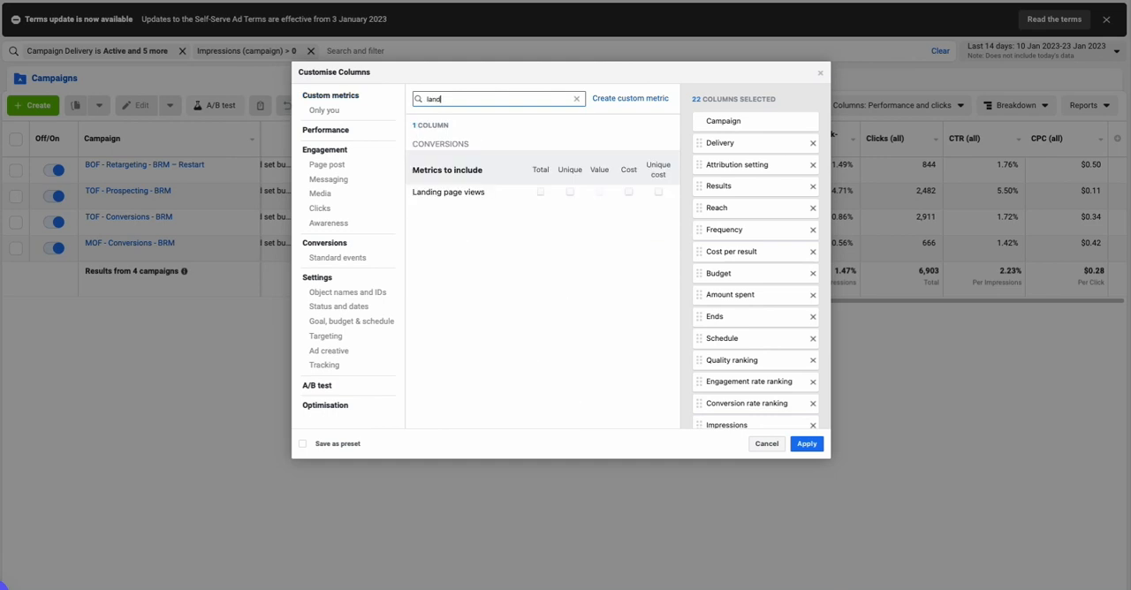
pyautogui.click(540, 193)
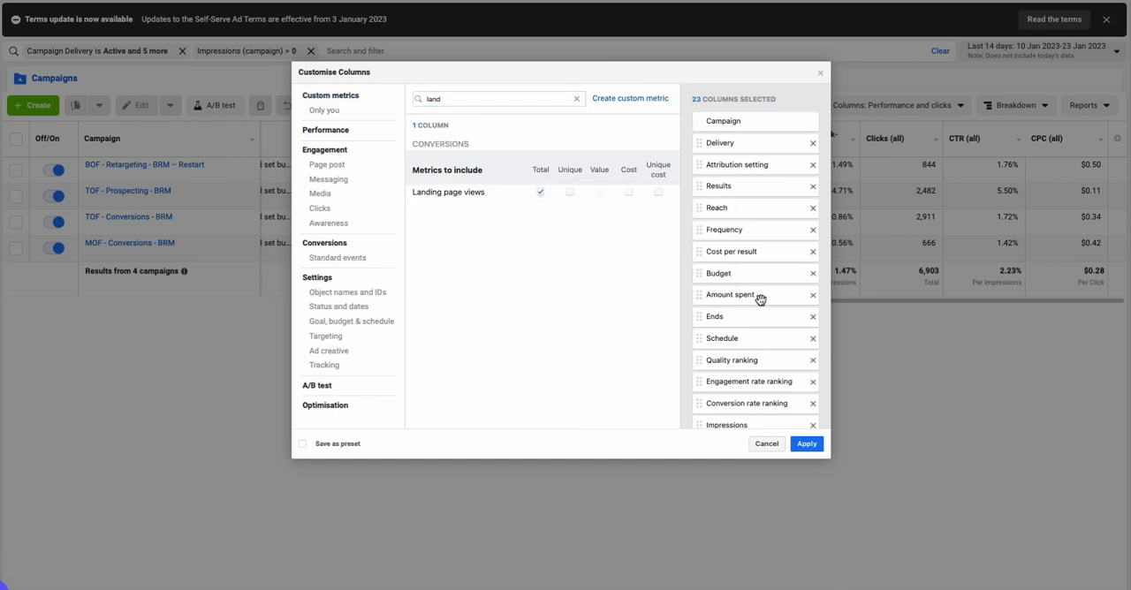
# Find the Content views metric by searching for "view" and include its total and cost
pyautogui.doubleClick(450, 98)
pyautogui.write('view')
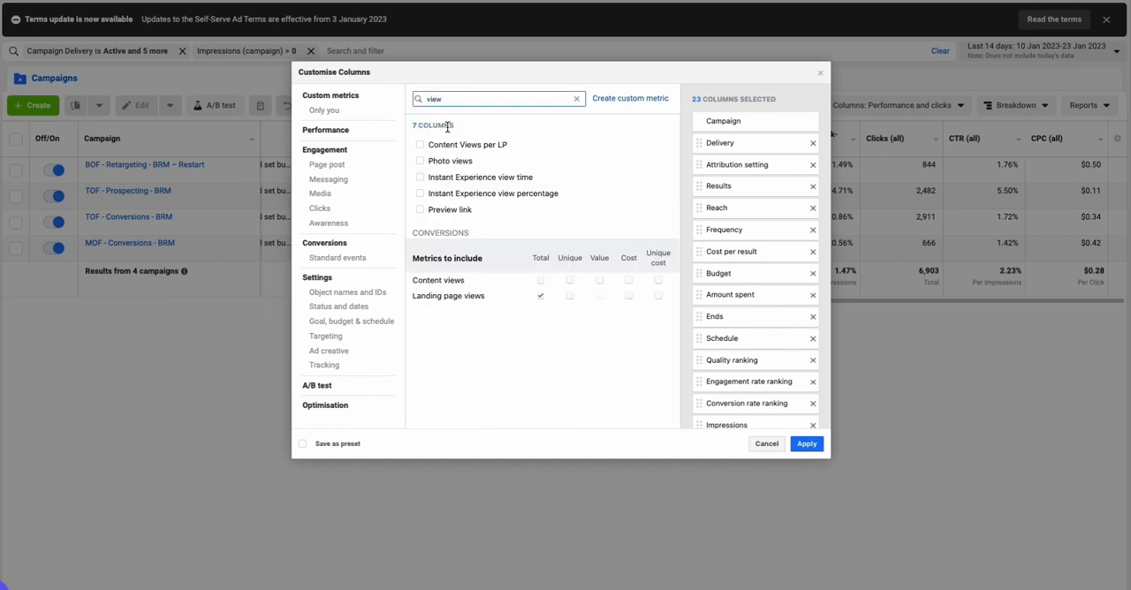
pyautogui.click(540, 281)
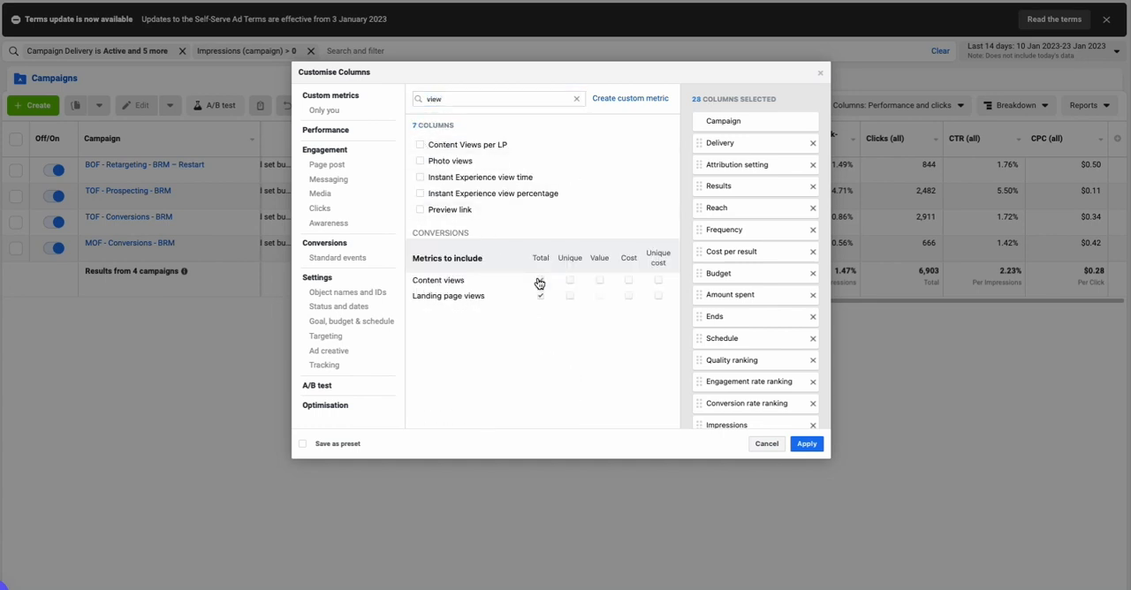
pyautogui.click(630, 283)
# Find the Adds to cart metric by searching for "add" and include its total and cost
pyautogui.doubleClick(439, 98)
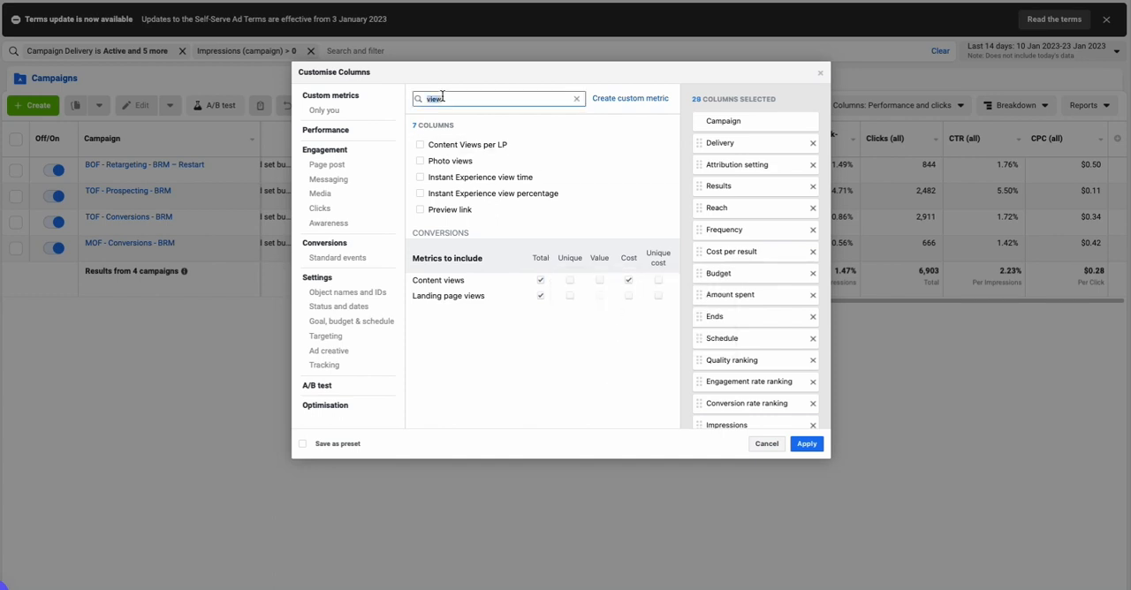
pyautogui.write('add')
pyautogui.click(540, 207)
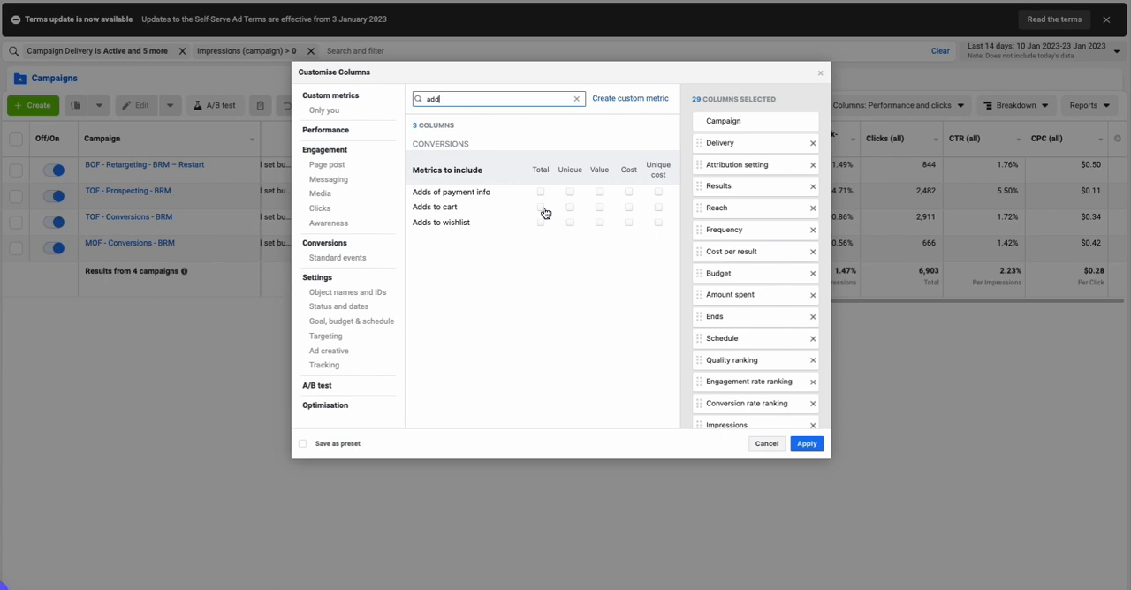
pyautogui.click(628, 207)
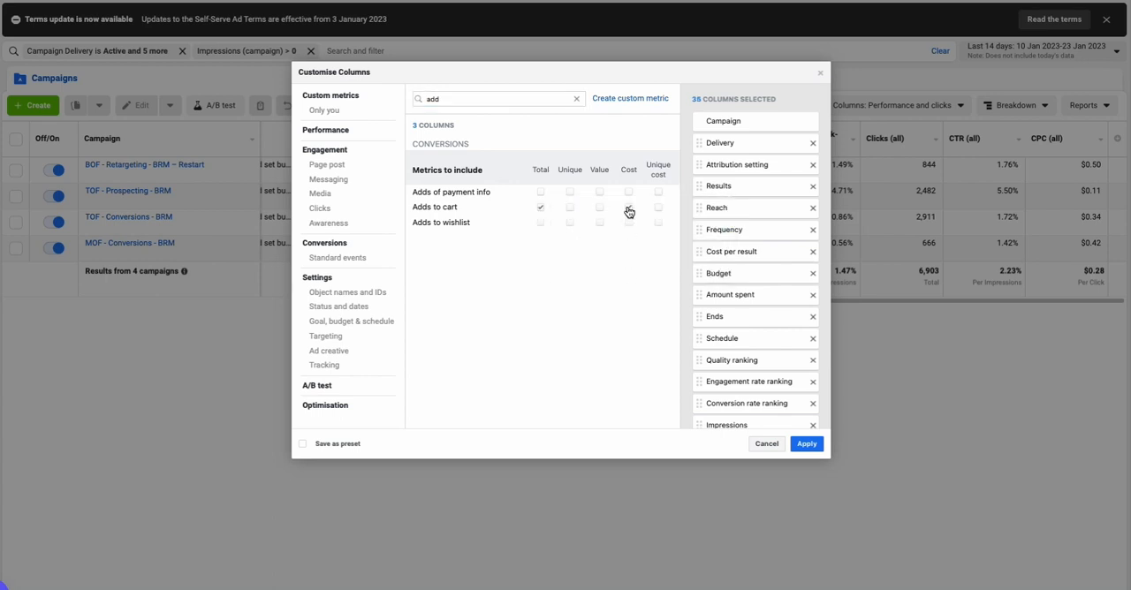
# Find the Checkouts initiated metric by searching for "check" and include its total and cost
pyautogui.doubleClick(459, 100)
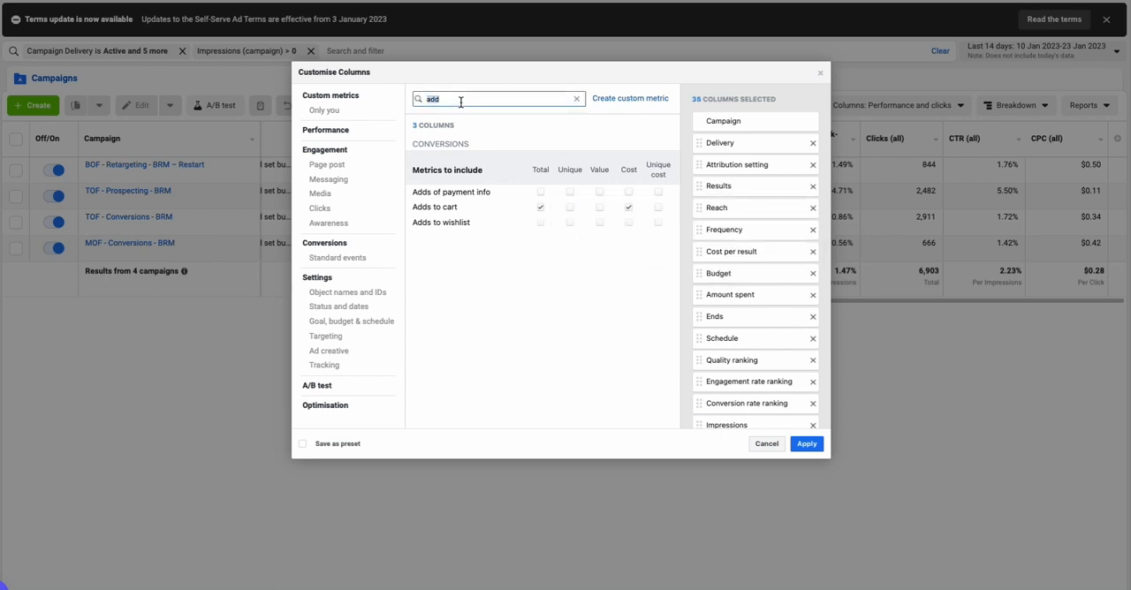
pyautogui.write('vi')
pyautogui.press('BackSpace')
pyautogui.press('BackSpace')
pyautogui.write('che')
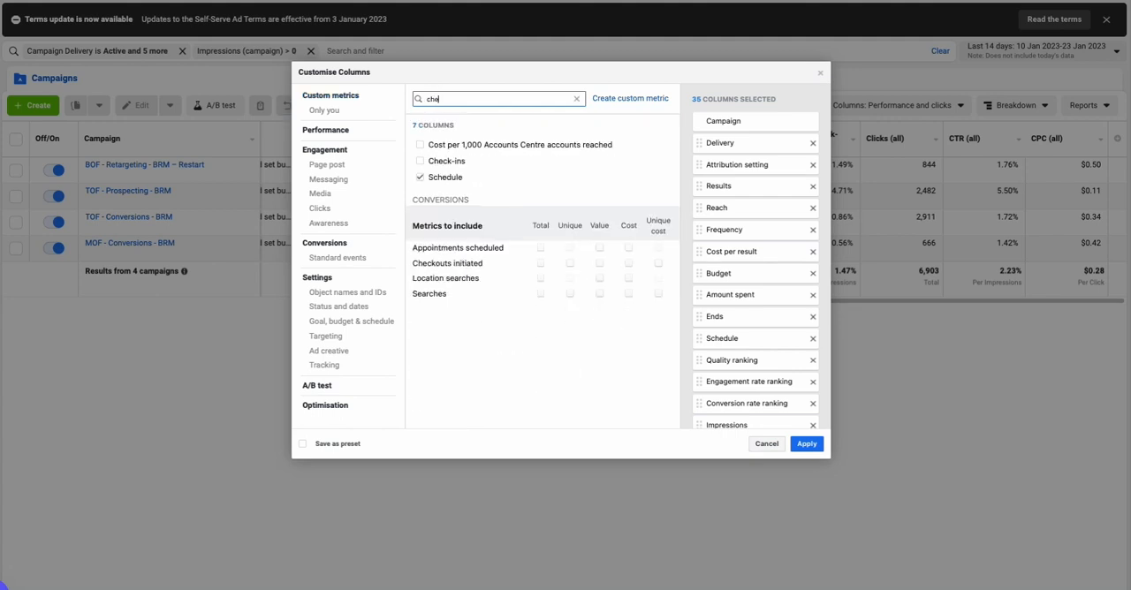
pyautogui.write('ck')
pyautogui.click(539, 216)
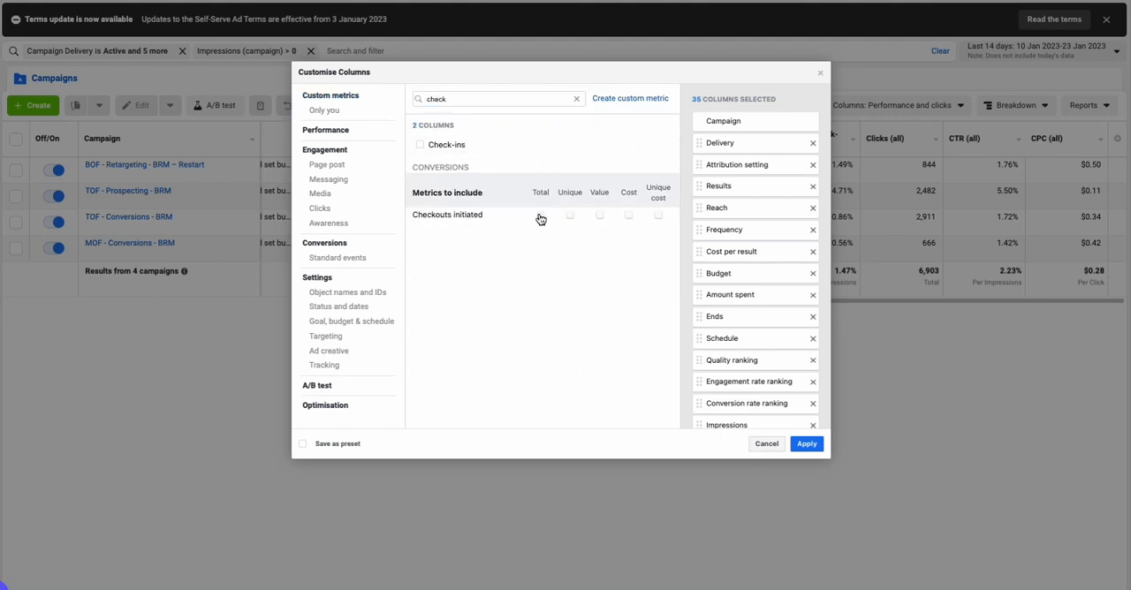
pyautogui.click(628, 216)
# Search for "purch" and include the total, value and cost of Purchases plus the total Purchase ROAS
pyautogui.click(434, 100)
pyautogui.doubleClick(433, 100)
pyautogui.write('purch')
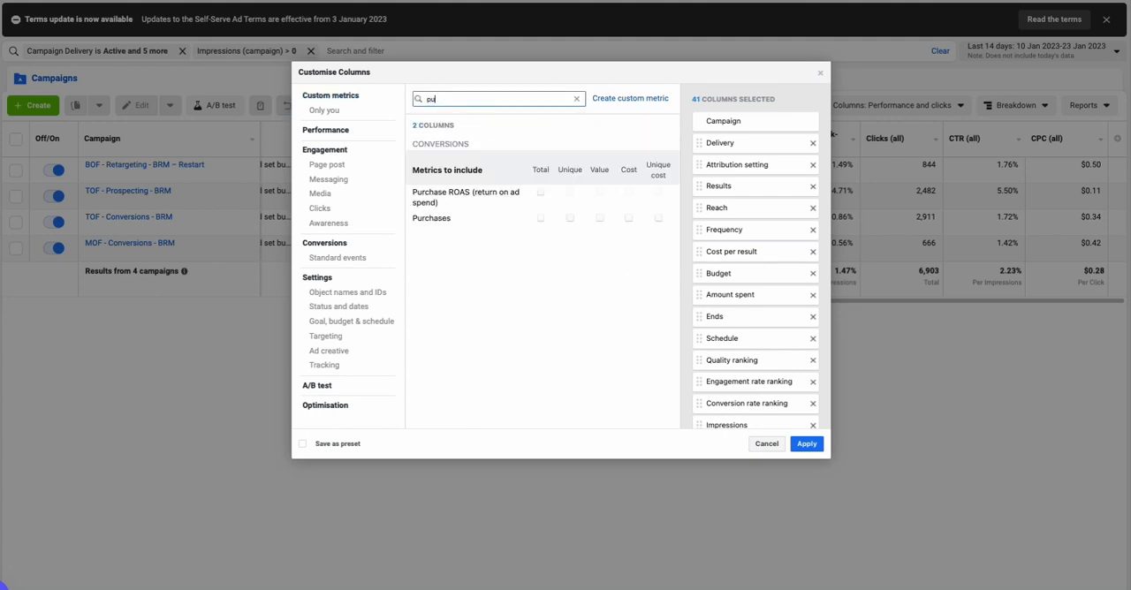
pyautogui.click(540, 219)
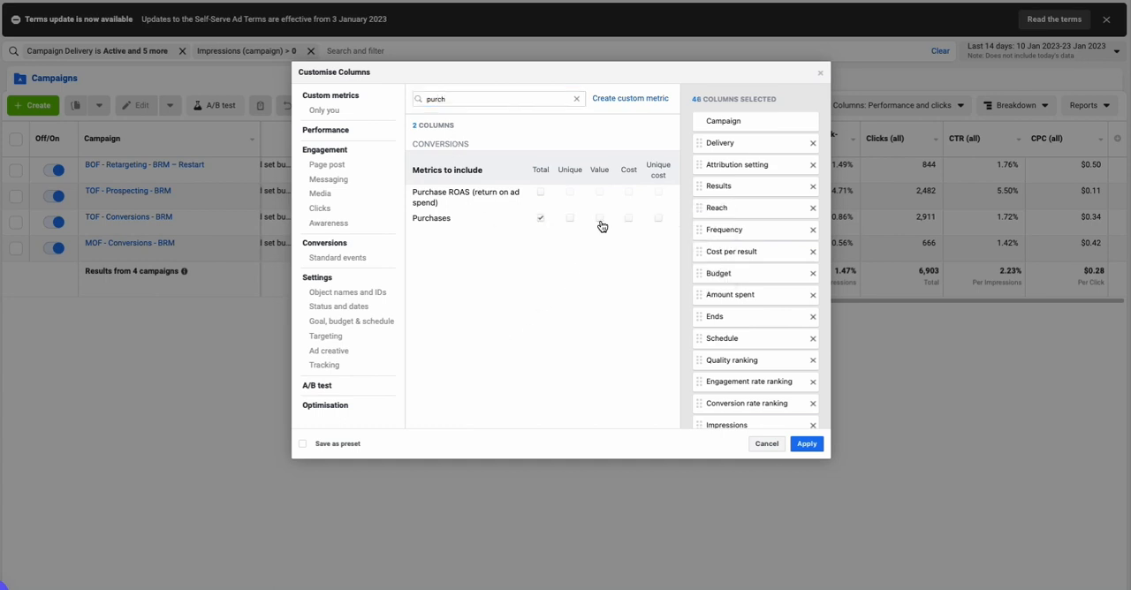
pyautogui.click(599, 219)
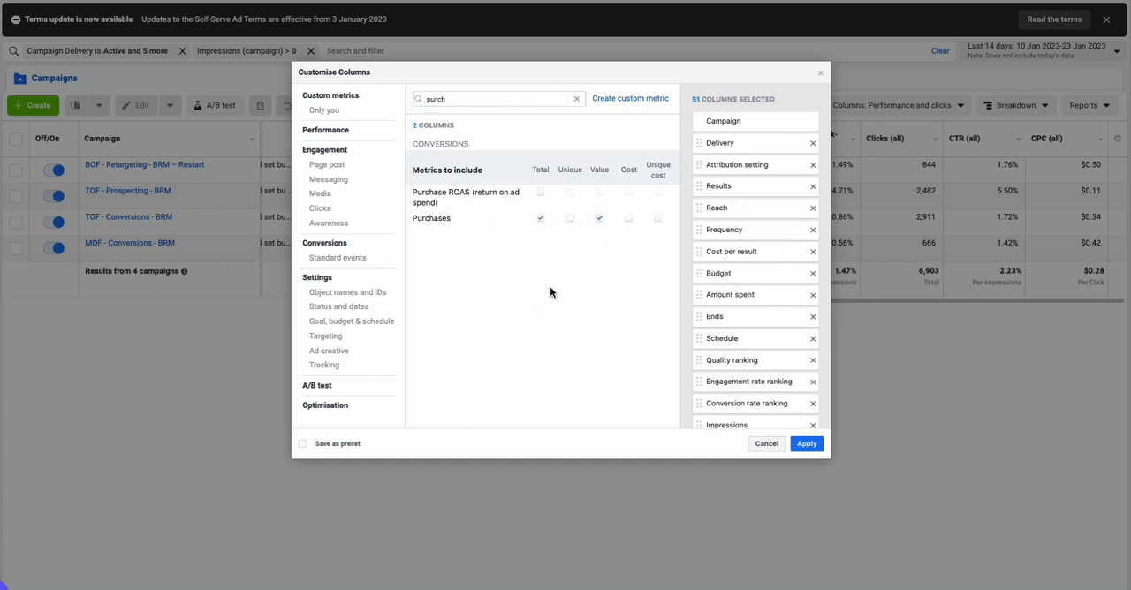
pyautogui.click(628, 218)
pyautogui.click(539, 194)
# Deselect the channel sub-columns of Purchase ROAS and all four under Purchases Conversion Value in the selected columns
pyautogui.scroll(-15, 763, 319)
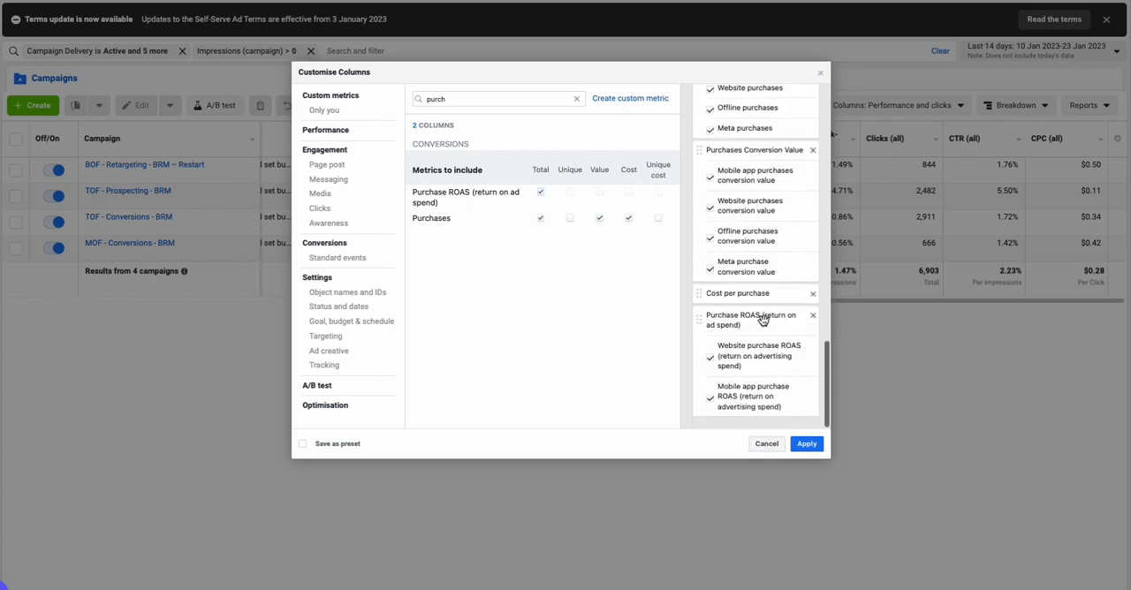
pyautogui.click(712, 400)
pyautogui.scroll(1, 711, 360)
pyautogui.click(710, 343)
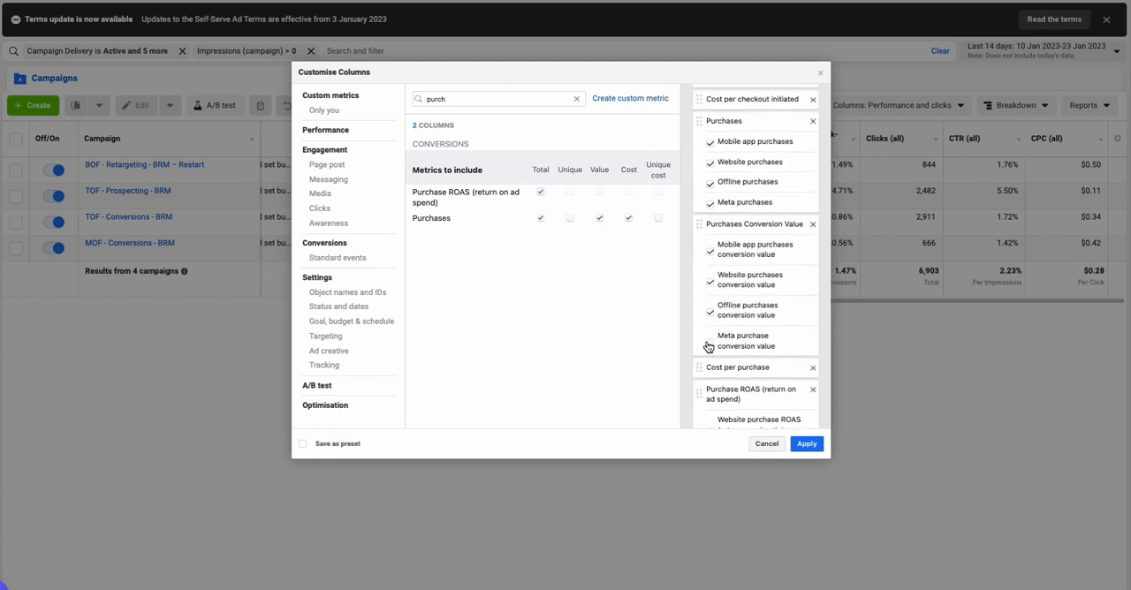
pyautogui.click(711, 283)
pyautogui.click(710, 252)
# Deselect the mobile app, website, offline and Meta sub-columns under Purchases
pyautogui.scroll(1, 707, 260)
pyautogui.click(710, 246)
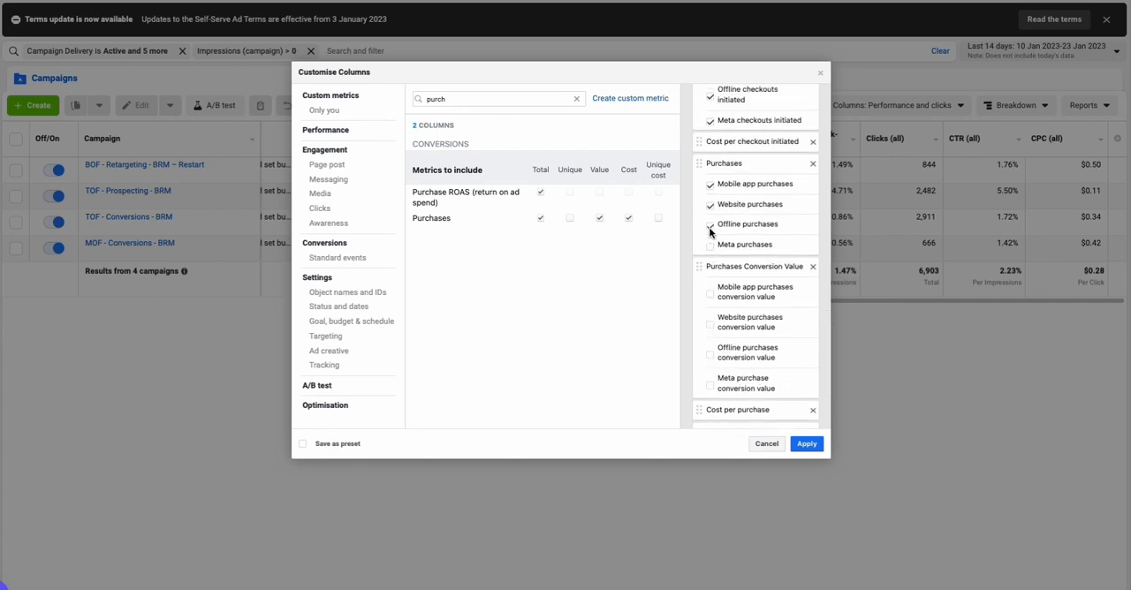
pyautogui.click(711, 205)
pyautogui.click(710, 184)
# Deselect the mobile app, website, offline and Meta sub-columns under Checkouts initiated
pyautogui.scroll(3, 700, 193)
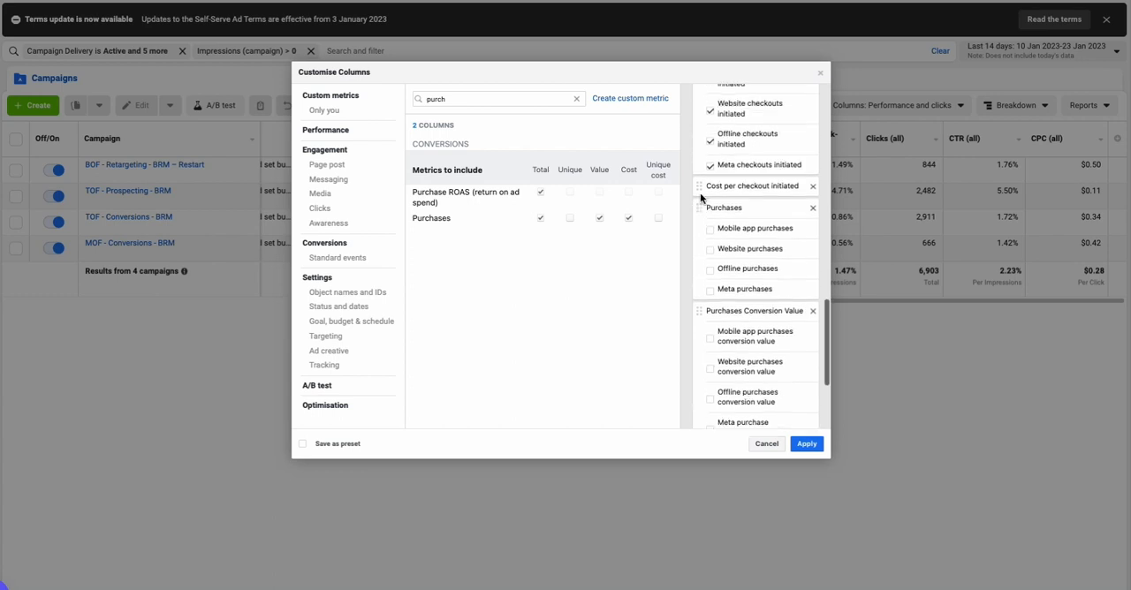
pyautogui.click(709, 203)
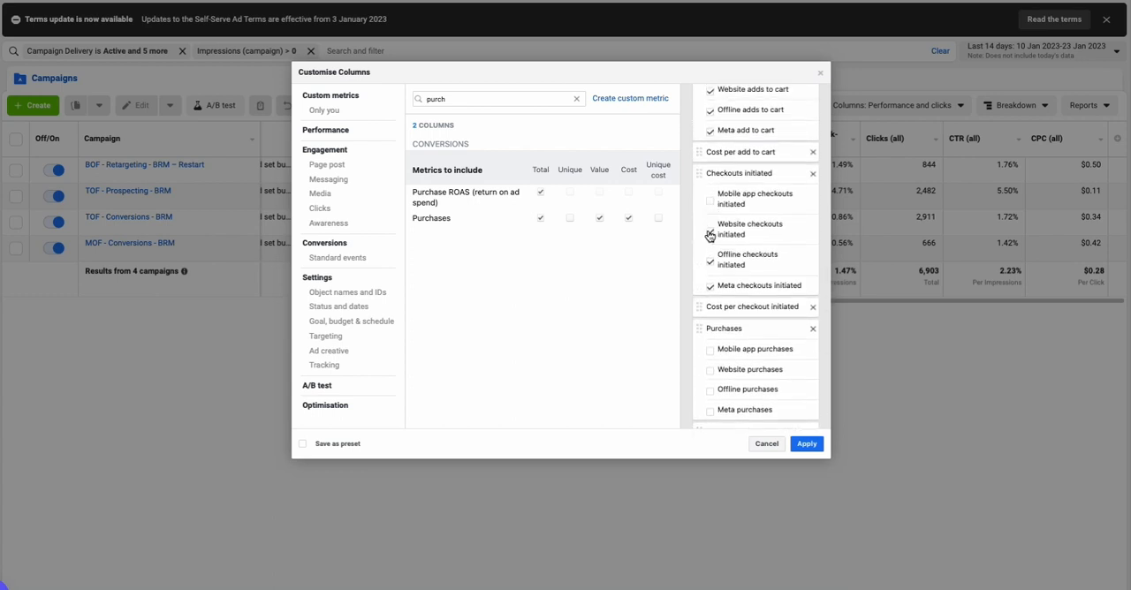
pyautogui.click(710, 231)
# Deselect the mobile app, website, offline and Meta sub-columns under Adds to cart
pyautogui.scroll(5, 712, 265)
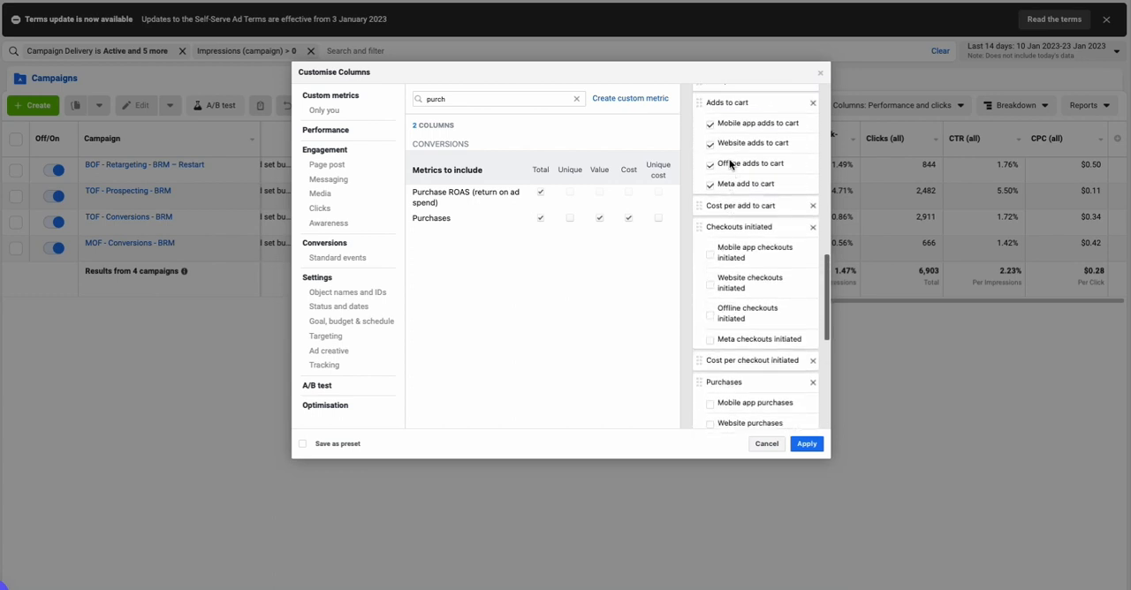
pyautogui.click(710, 255)
pyautogui.click(711, 276)
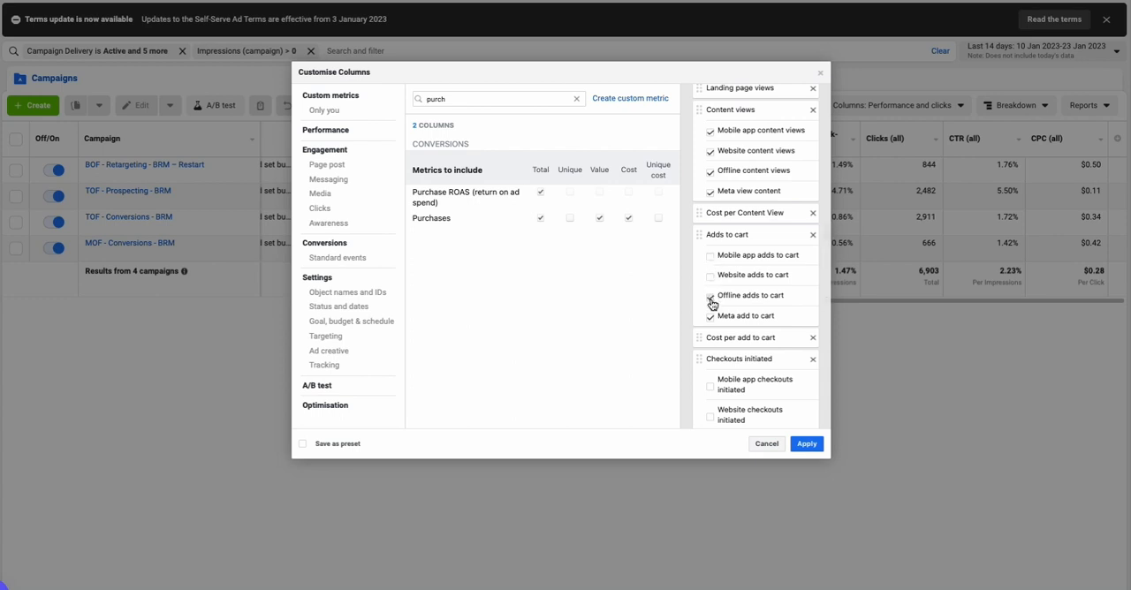
pyautogui.click(710, 297)
pyautogui.click(710, 317)
# Deselect the mobile app, website, offline and Meta sub-columns under Content views
pyautogui.scroll(3, 748, 221)
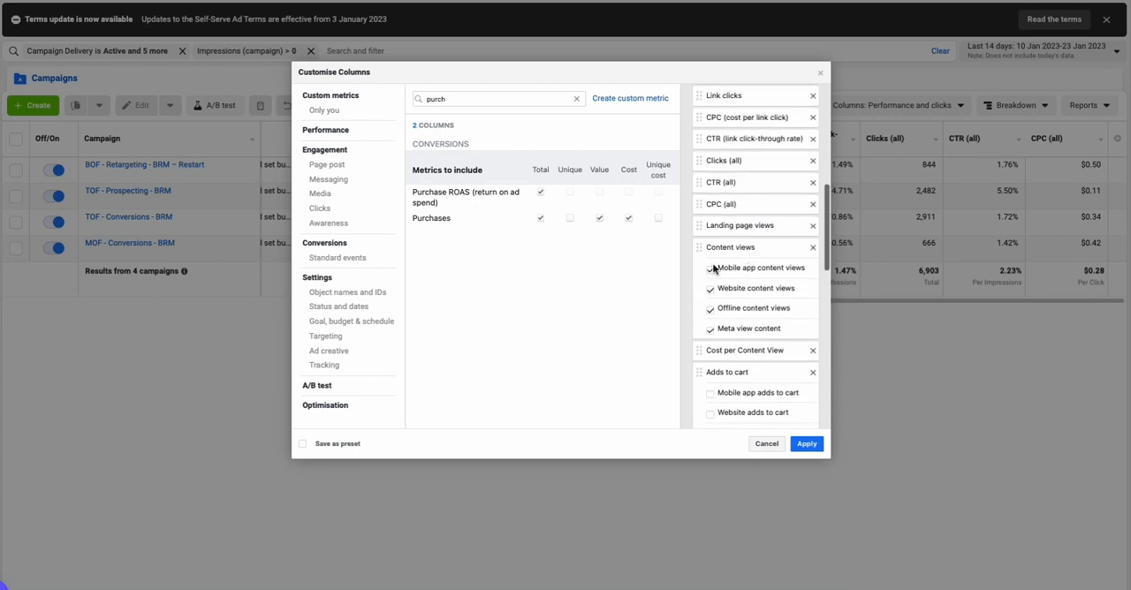
pyautogui.click(711, 269)
pyautogui.click(710, 289)
pyautogui.click(711, 307)
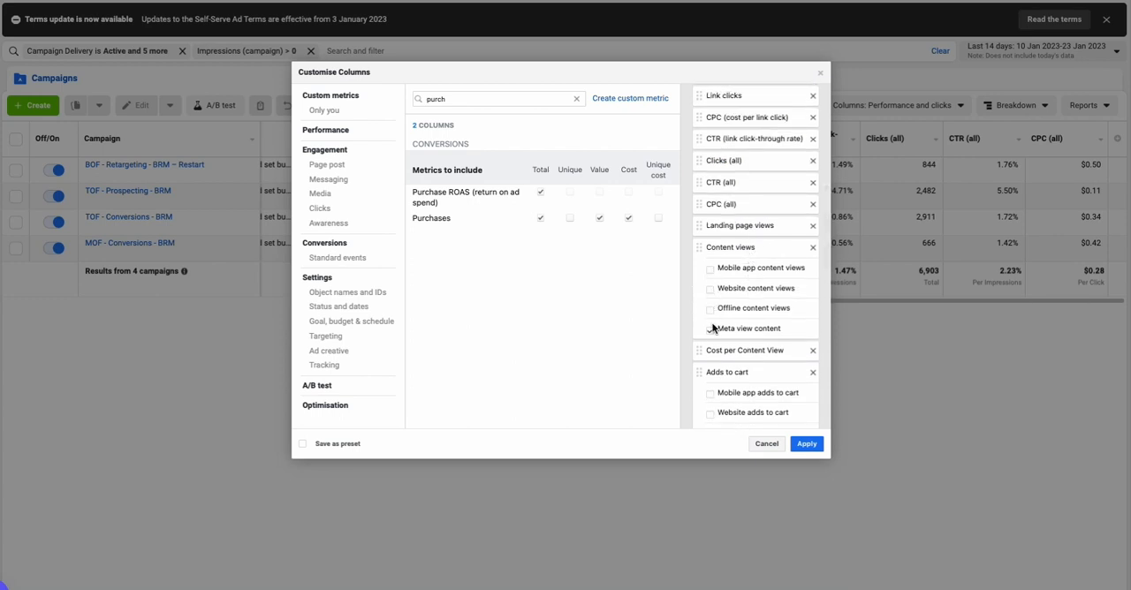
pyautogui.click(710, 329)
# Reorder the selected columns so Landing page views comes directly after Link clicks
pyautogui.scroll(3, 756, 282)
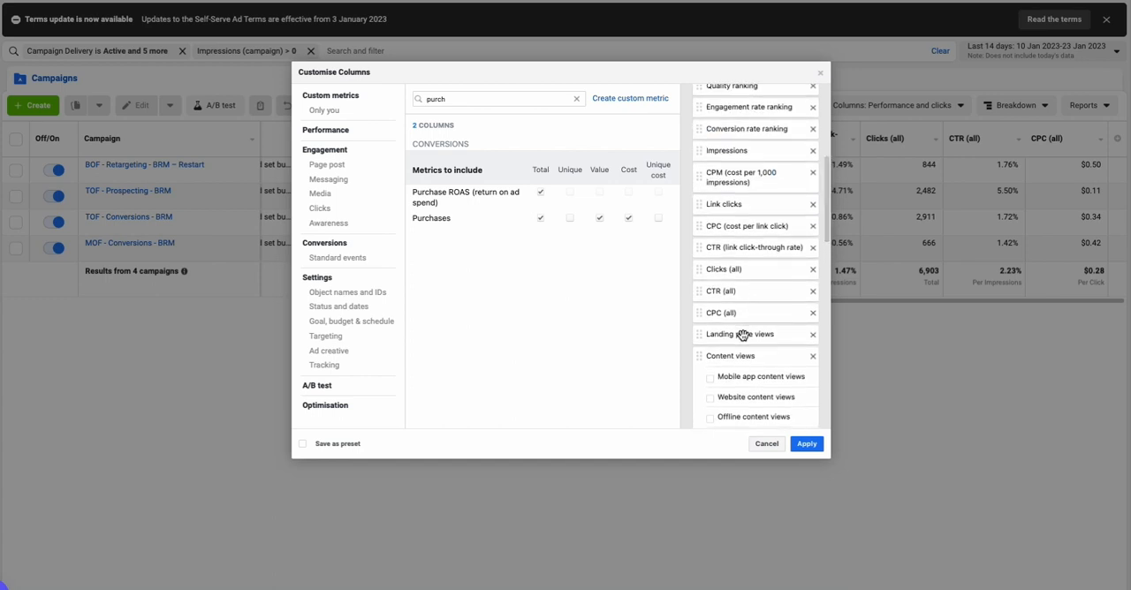
pyautogui.moveTo(747, 330); pyautogui.dragTo(733, 225)
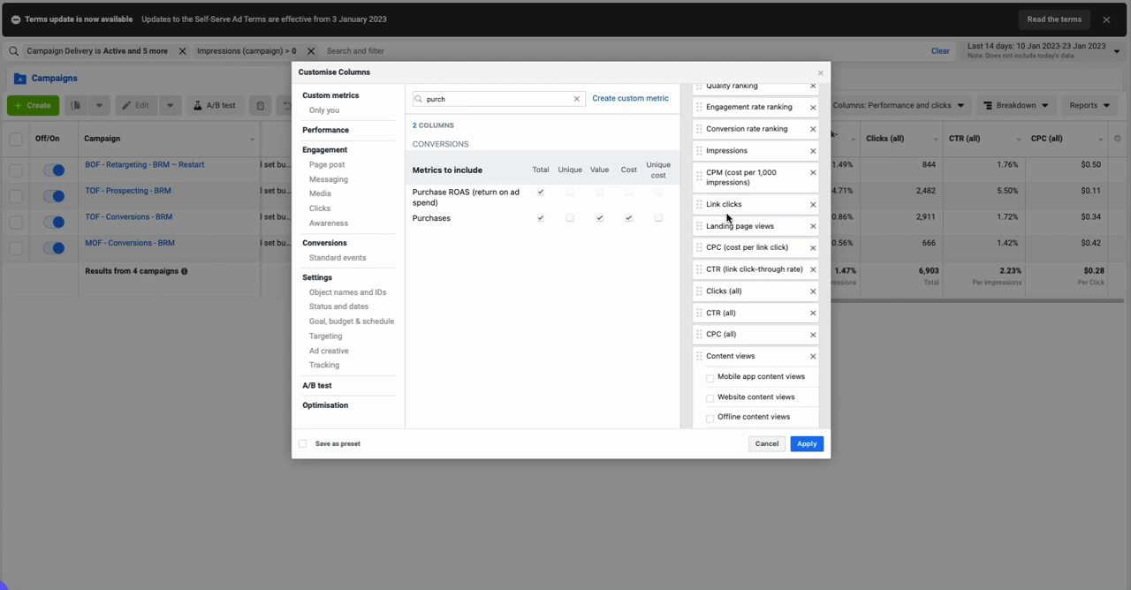
pyautogui.scroll(3, 727, 217)
pyautogui.scroll(-8, 728, 220)
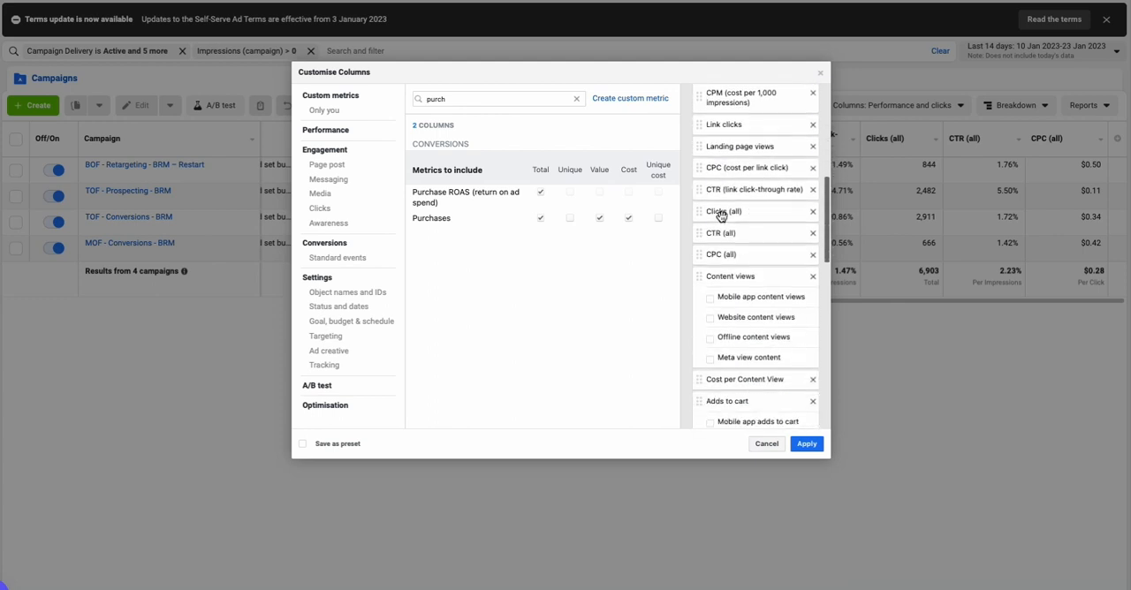
pyautogui.click(316, 444)
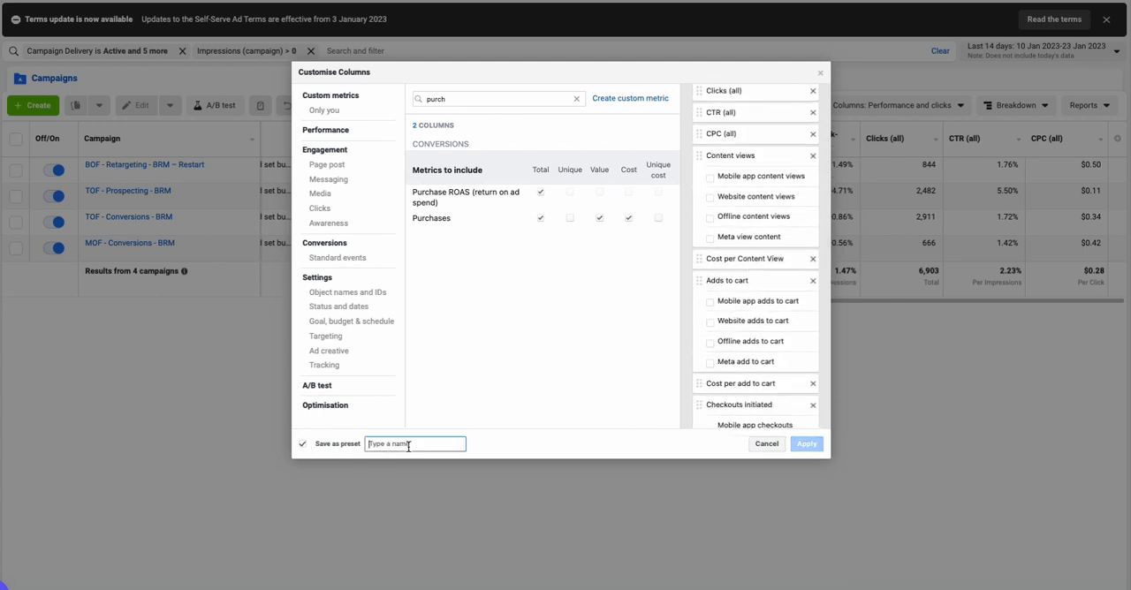
pyautogui.write('ROAS')
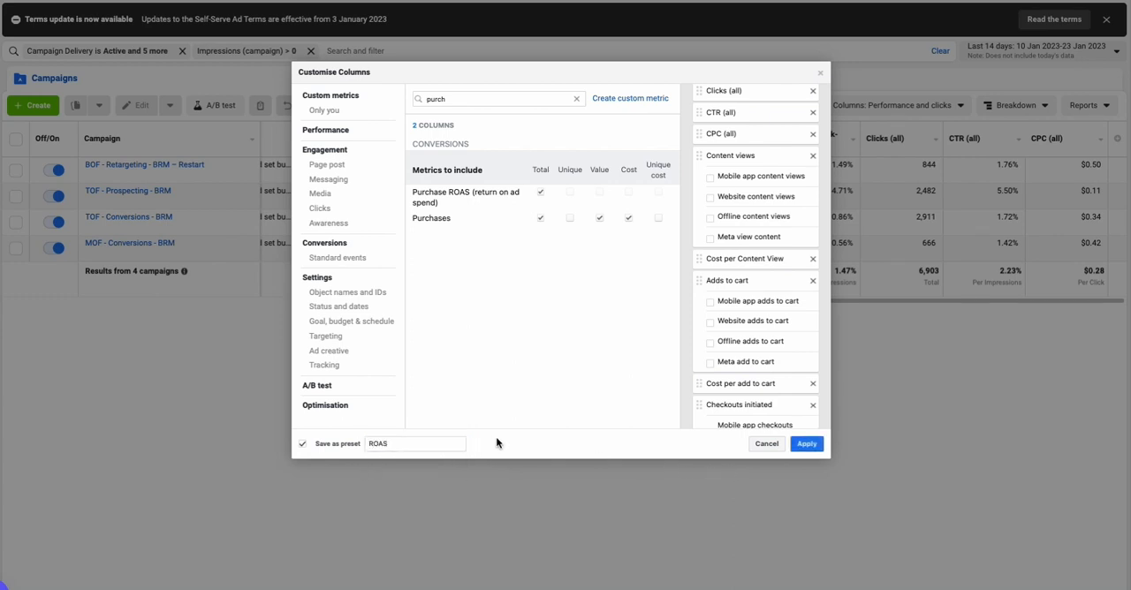
pyautogui.click(305, 447)
# Apply the customised column selection to the campaigns table and review the new columns through Purchase ROAS
pyautogui.click(808, 445)
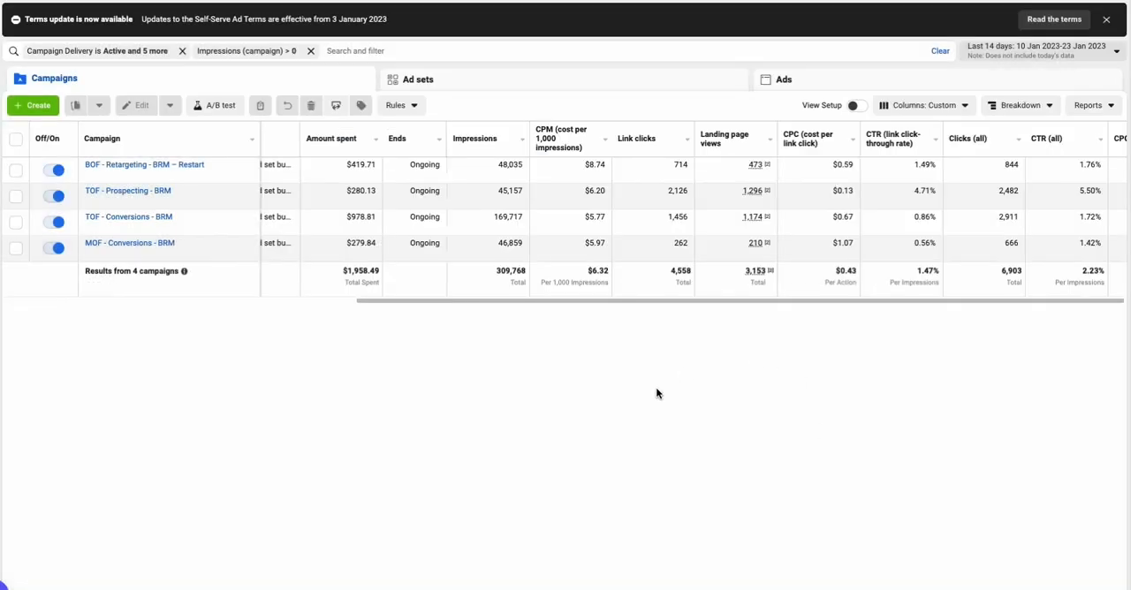
pyautogui.hscroll(5, 584, 265)
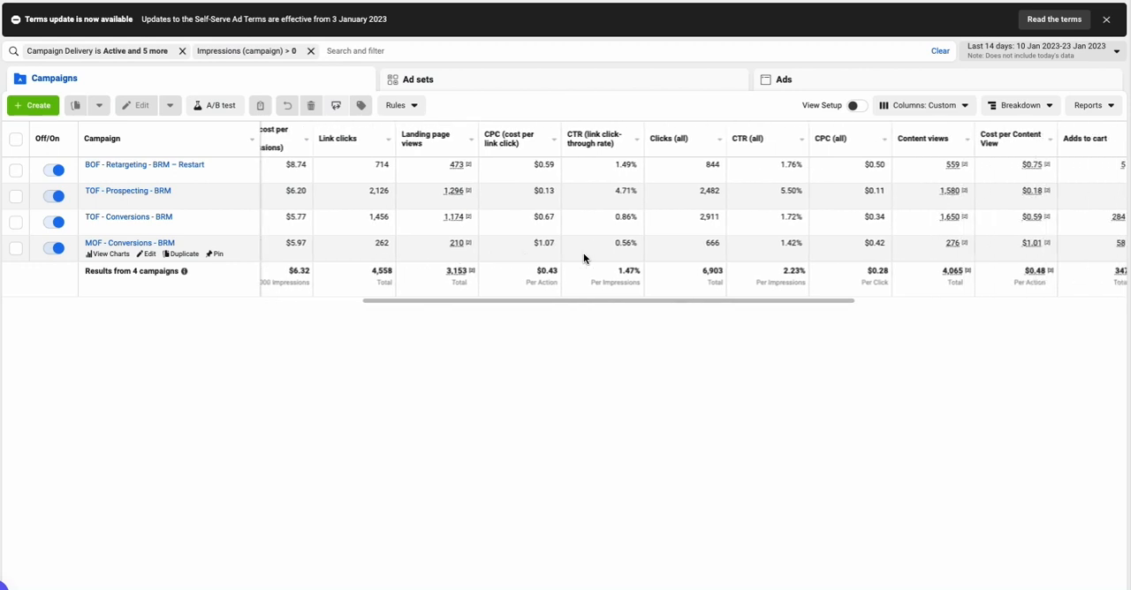
pyautogui.hscroll(10, 583, 252)
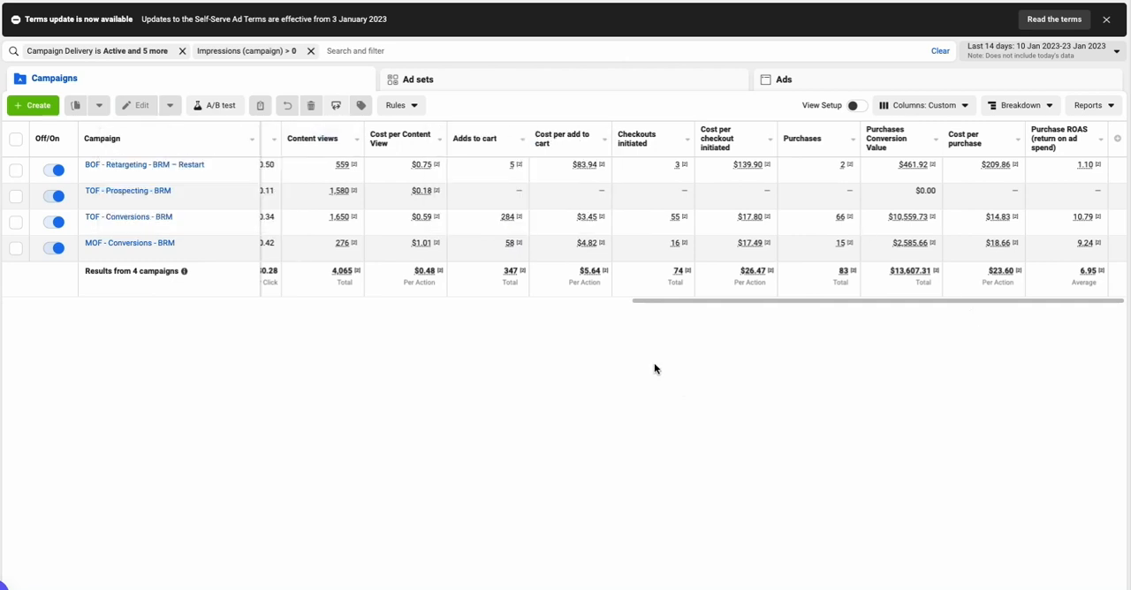
# Open the ads of the TOF - Conversions - BRM campaign and examine their conversion metrics through Purchase ROAS
pyautogui.click(132, 218)
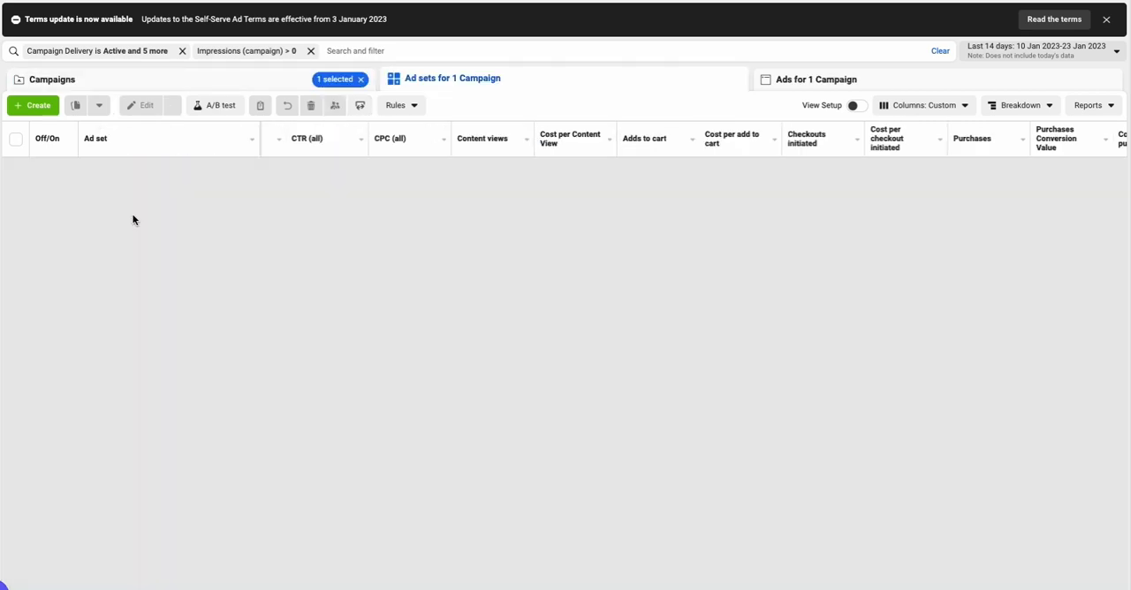
pyautogui.click(874, 80)
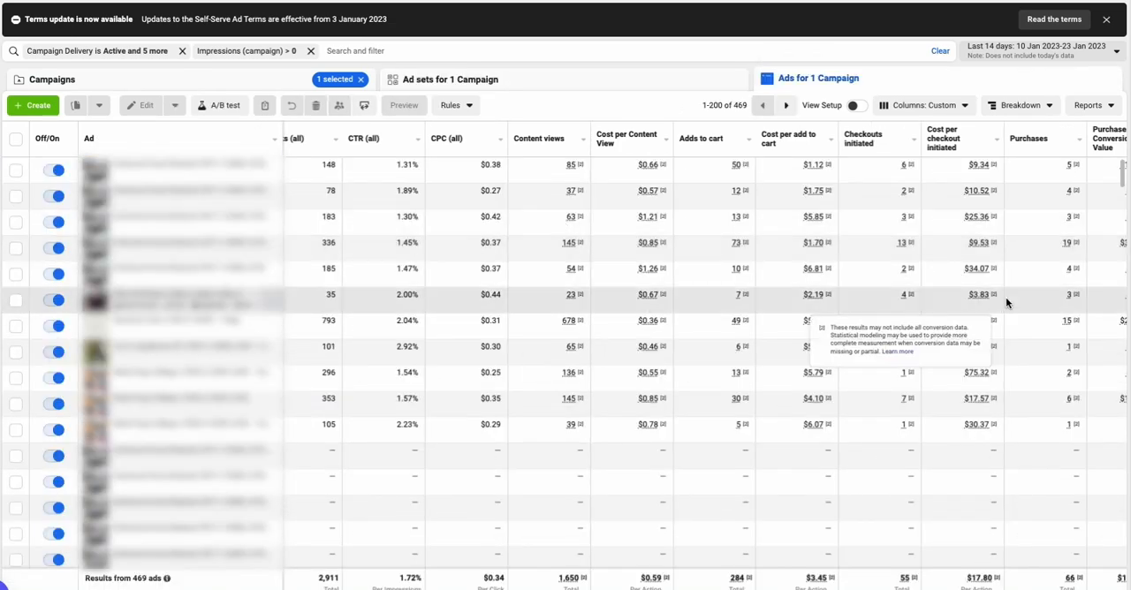
pyautogui.hscroll(3, 1004, 301)
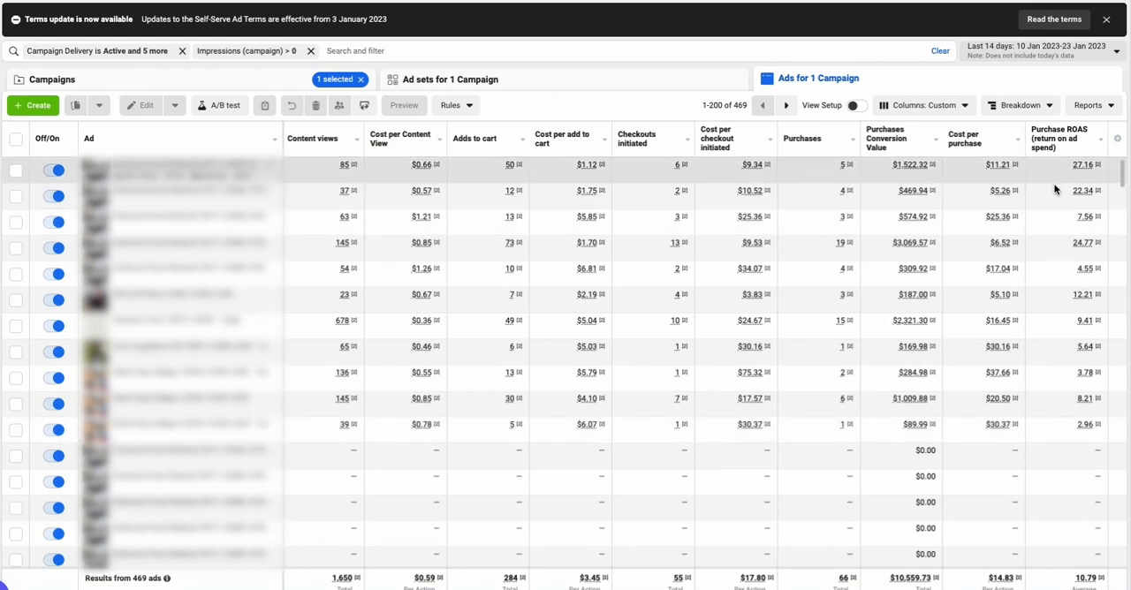
# Return to the campaigns table and examine the metrics from purchases back to landing page views, link clicks and CPM
pyautogui.click(257, 82)
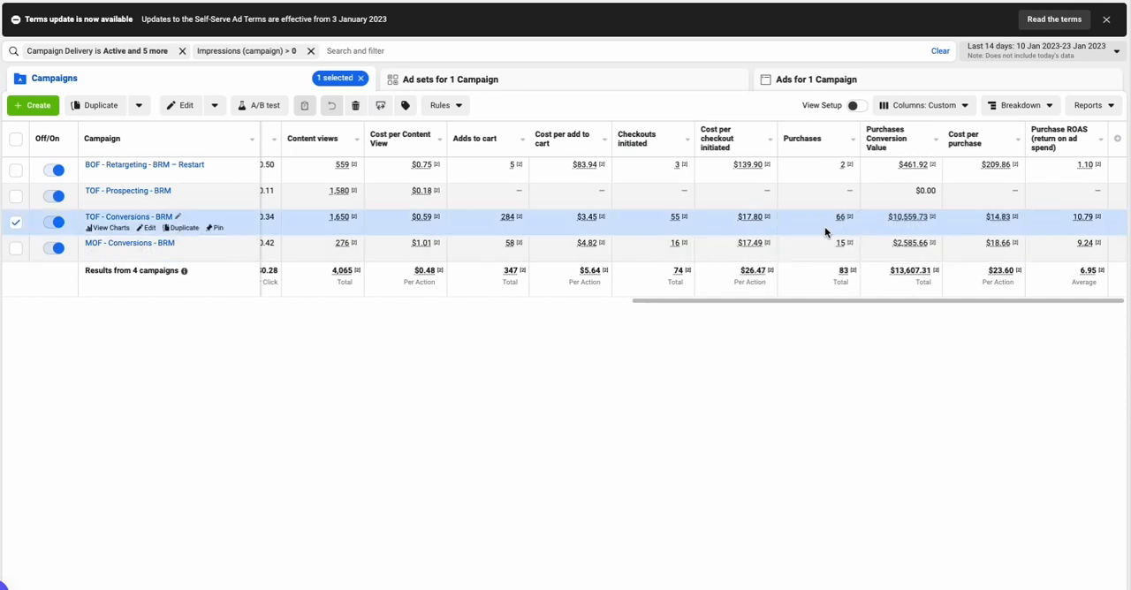
pyautogui.moveTo(854, 218)
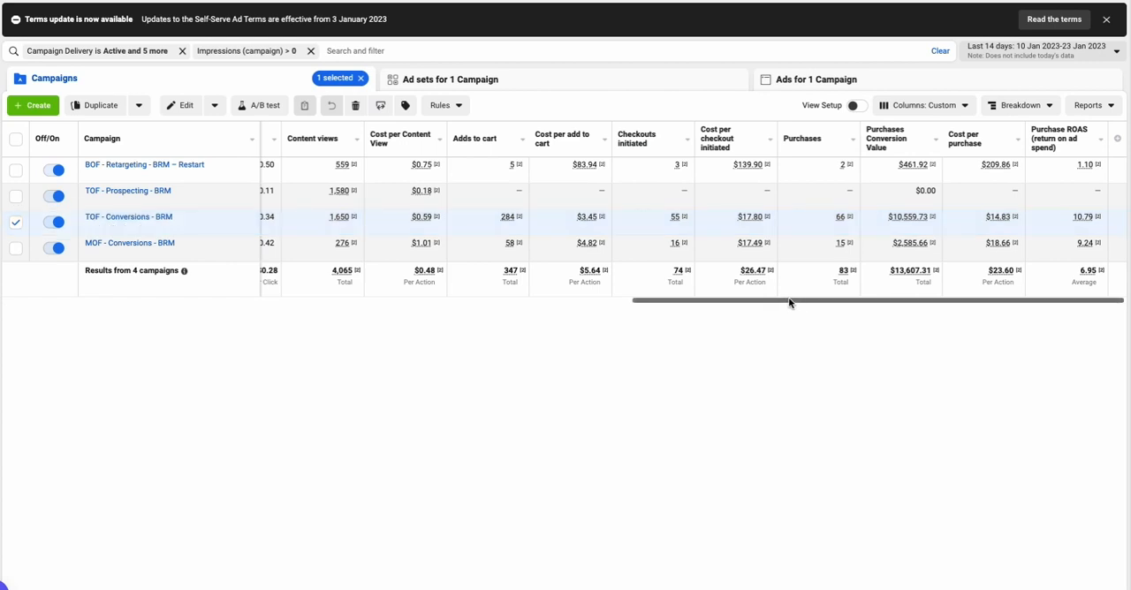
pyautogui.moveTo(789, 296); pyautogui.dragTo(778, 288)
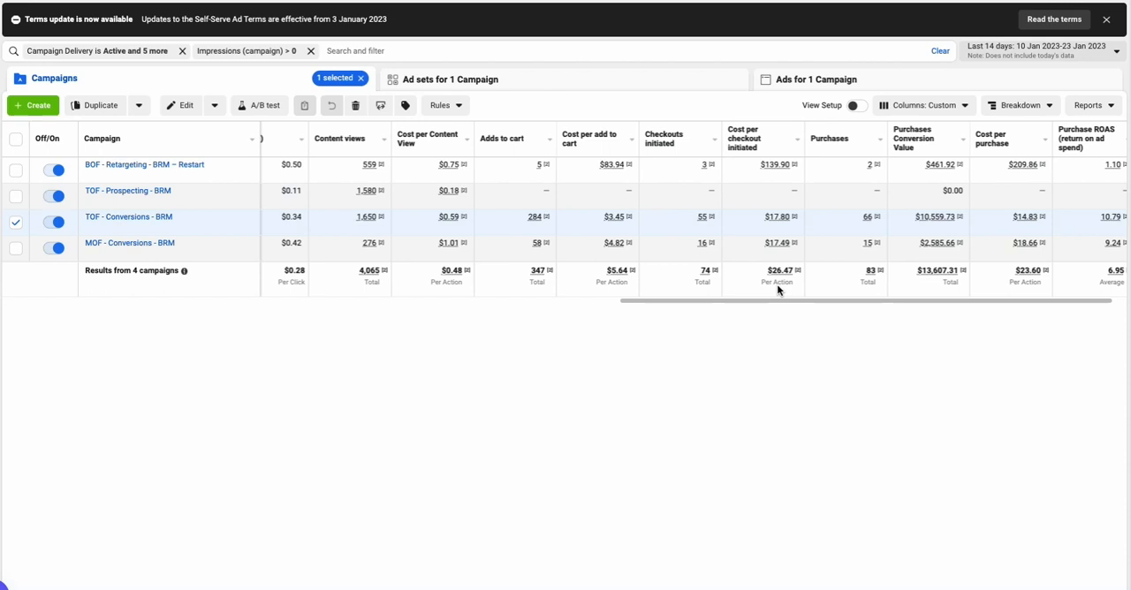
pyautogui.hscroll(-5, 778, 288)
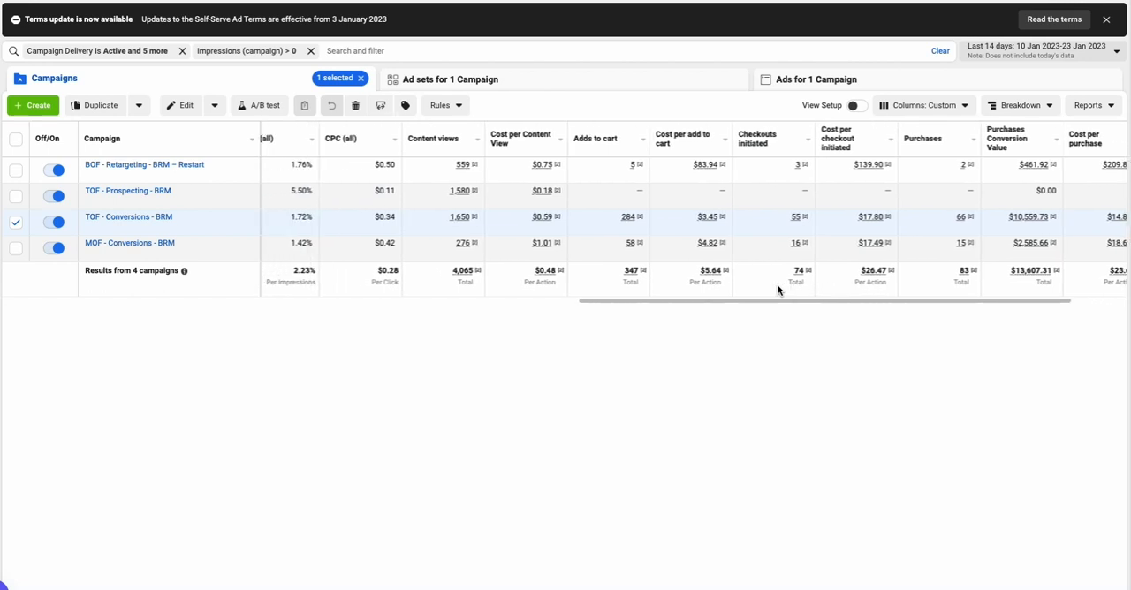
pyautogui.hscroll(-8, 778, 288)
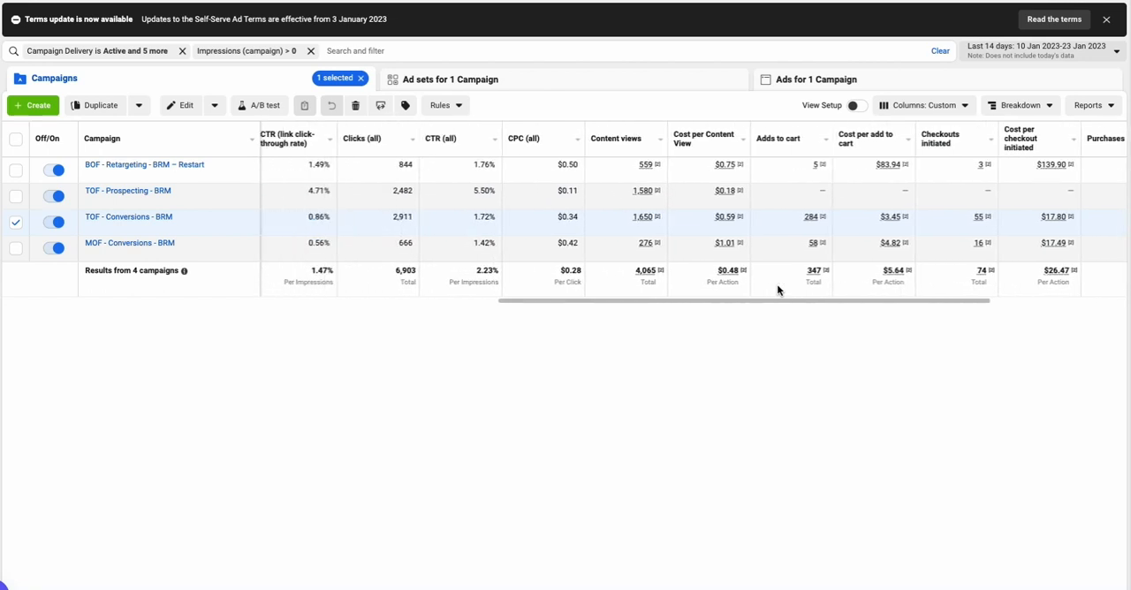
pyautogui.hscroll(-14, 777, 288)
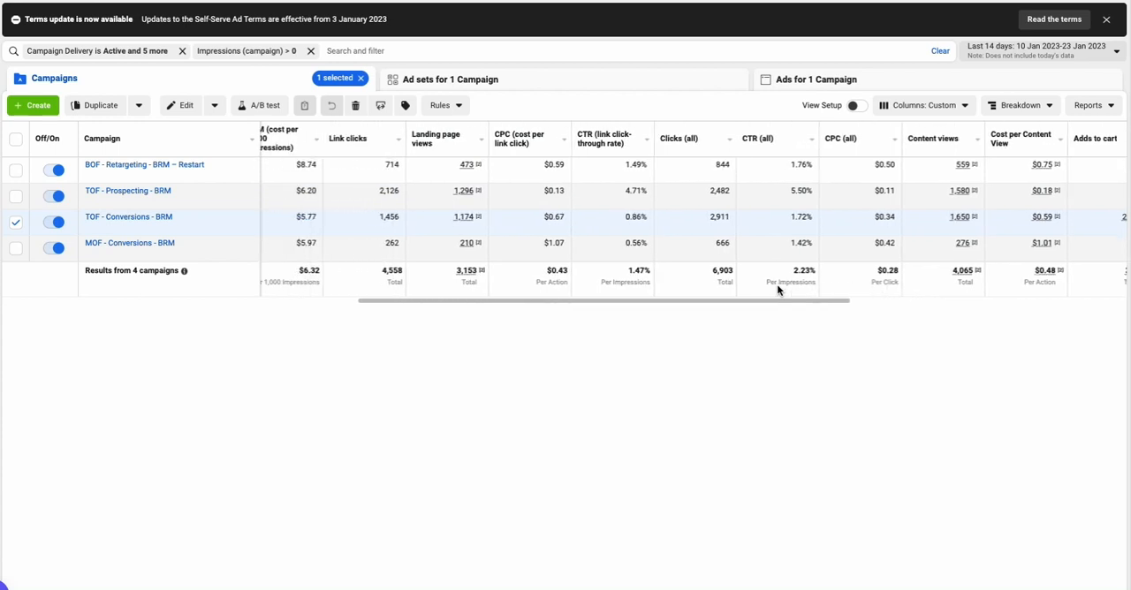
pyautogui.hscroll(-1, 777, 288)
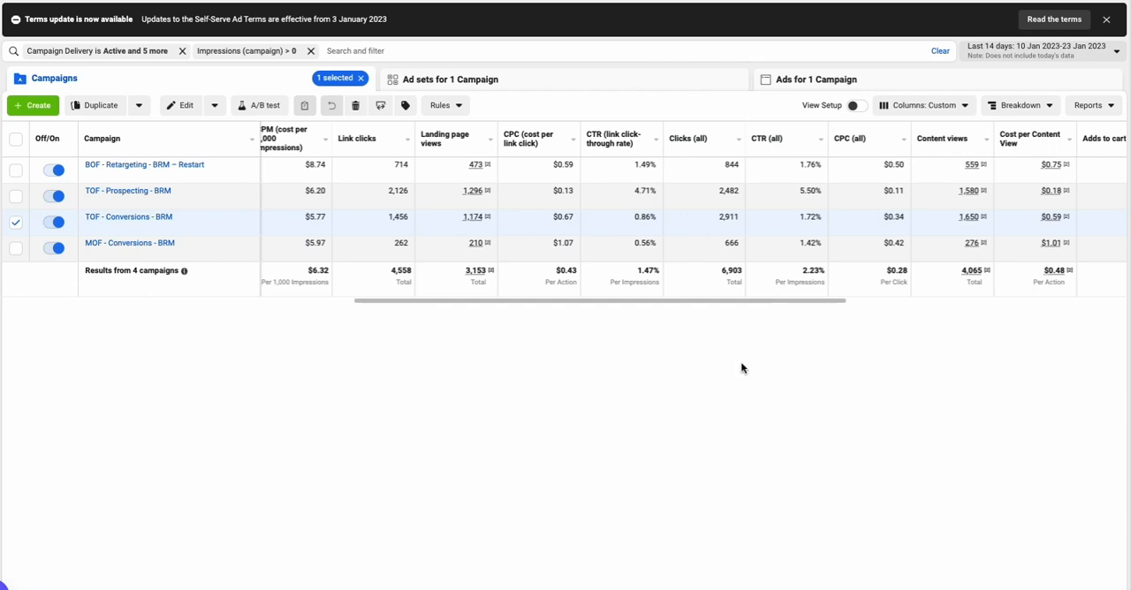
pyautogui.hscroll(-1, 427, 253)
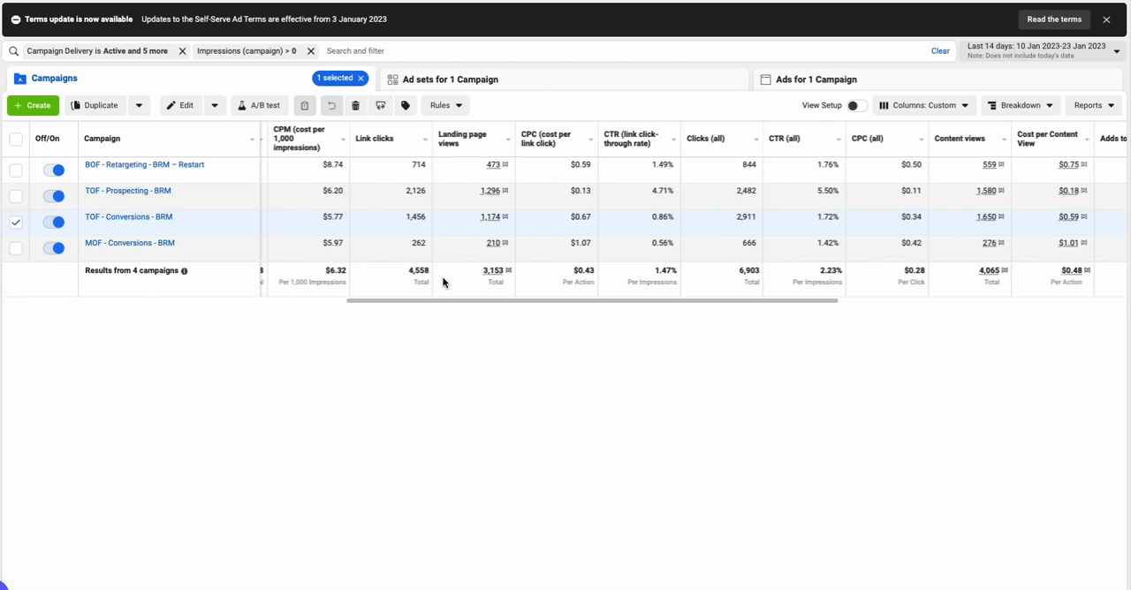
pyautogui.hscroll(-1, 460, 283)
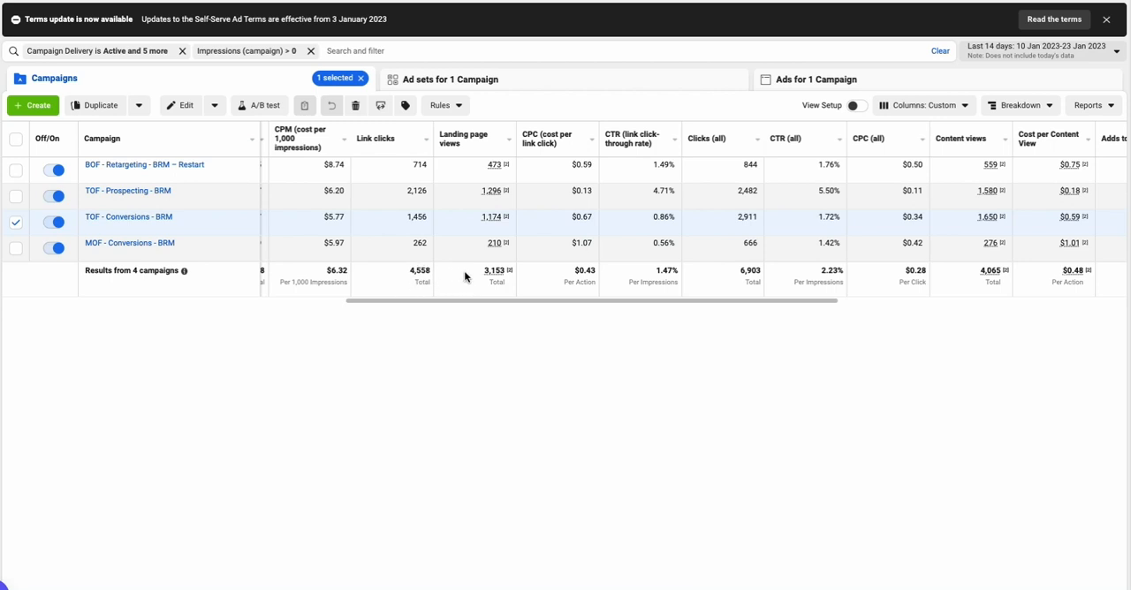
# Examine the campaigns' funnel from link clicks and landing page views through content views, adds to cart and checkouts to purchases and ROAS
pyautogui.hscroll(1, 484, 271)
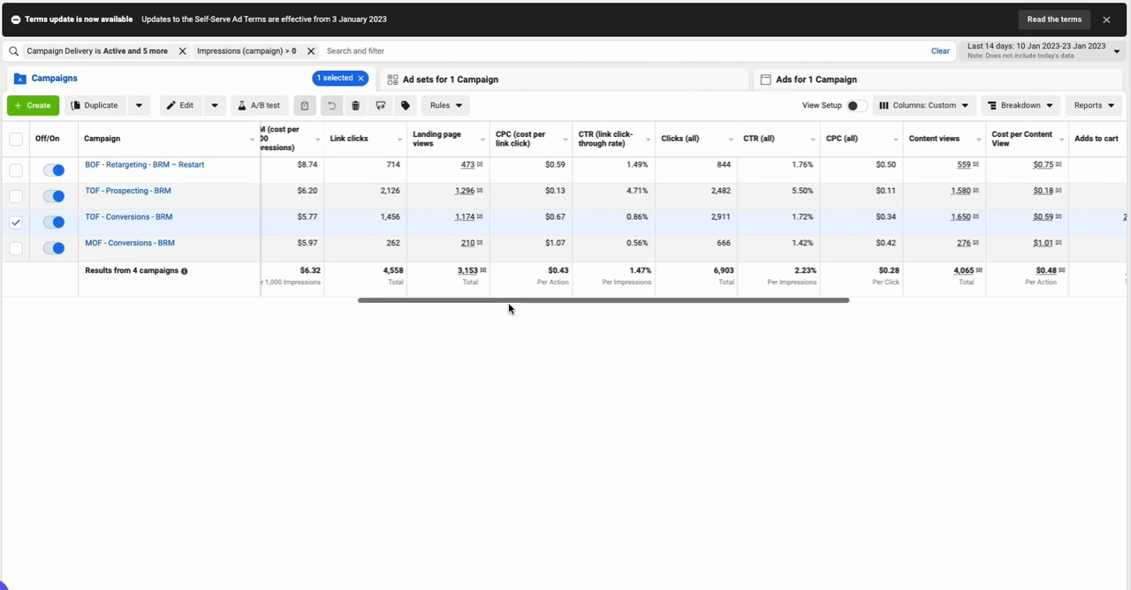
pyautogui.hscroll(1, 487, 292)
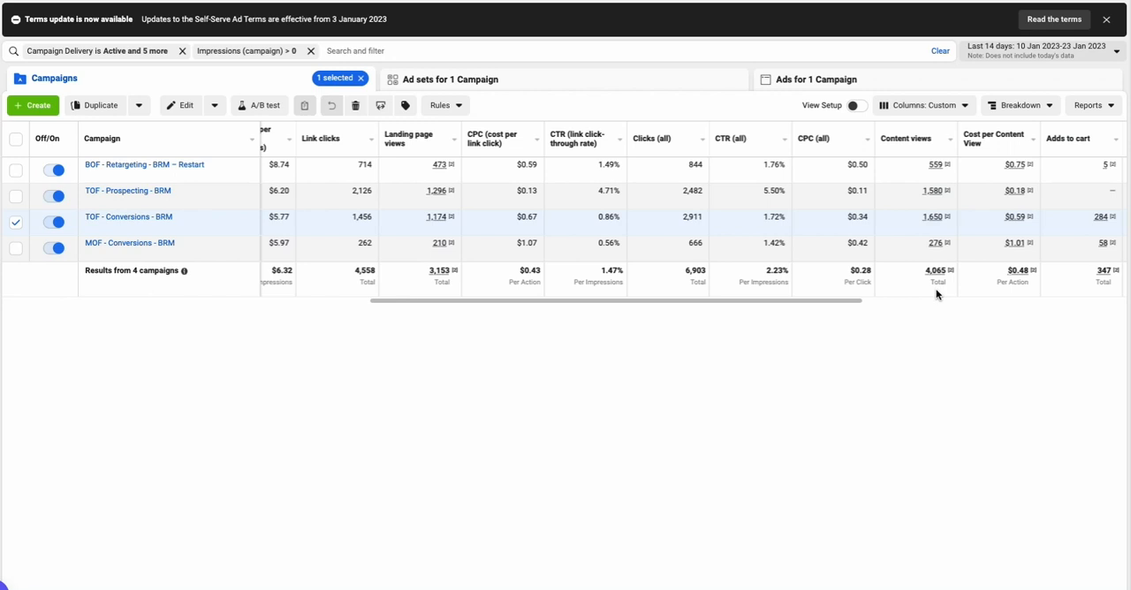
pyautogui.hscroll(2, 937, 294)
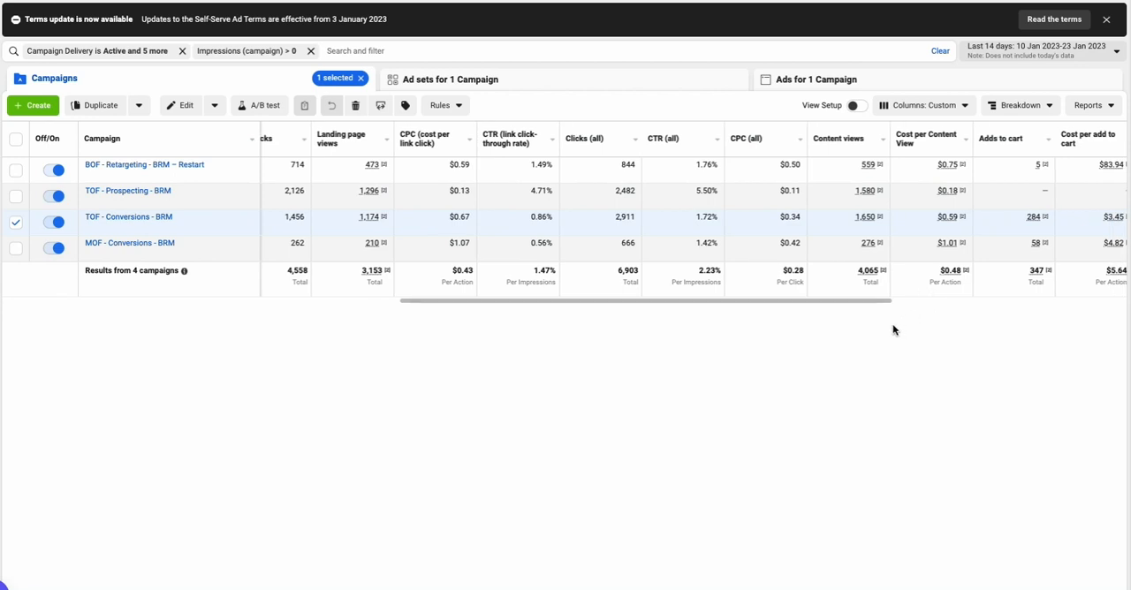
pyautogui.hscroll(3, 876, 287)
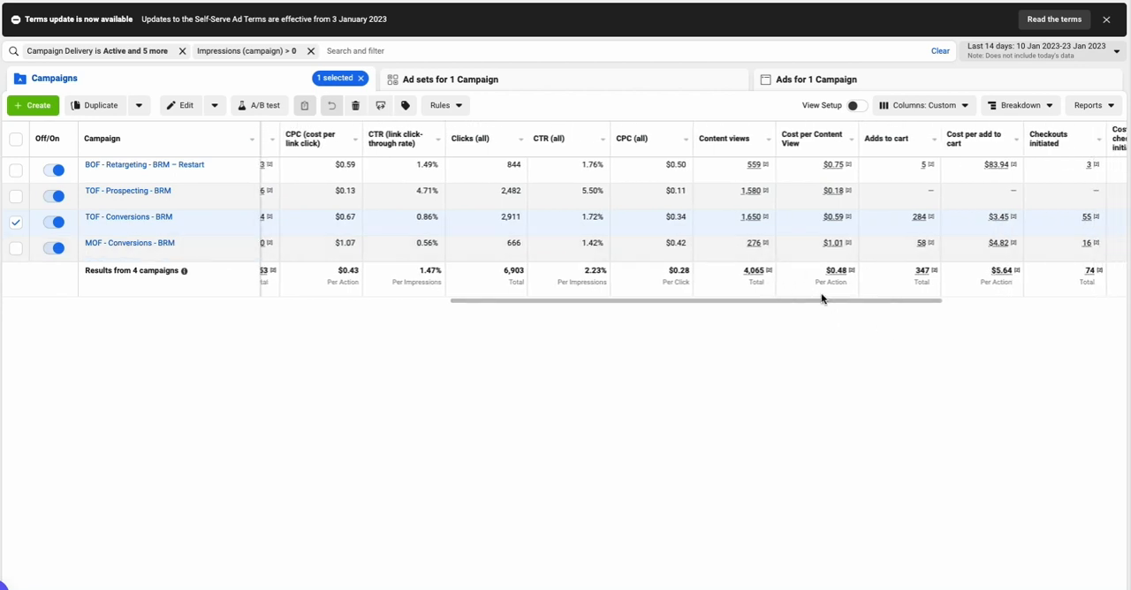
pyautogui.hscroll(2, 901, 284)
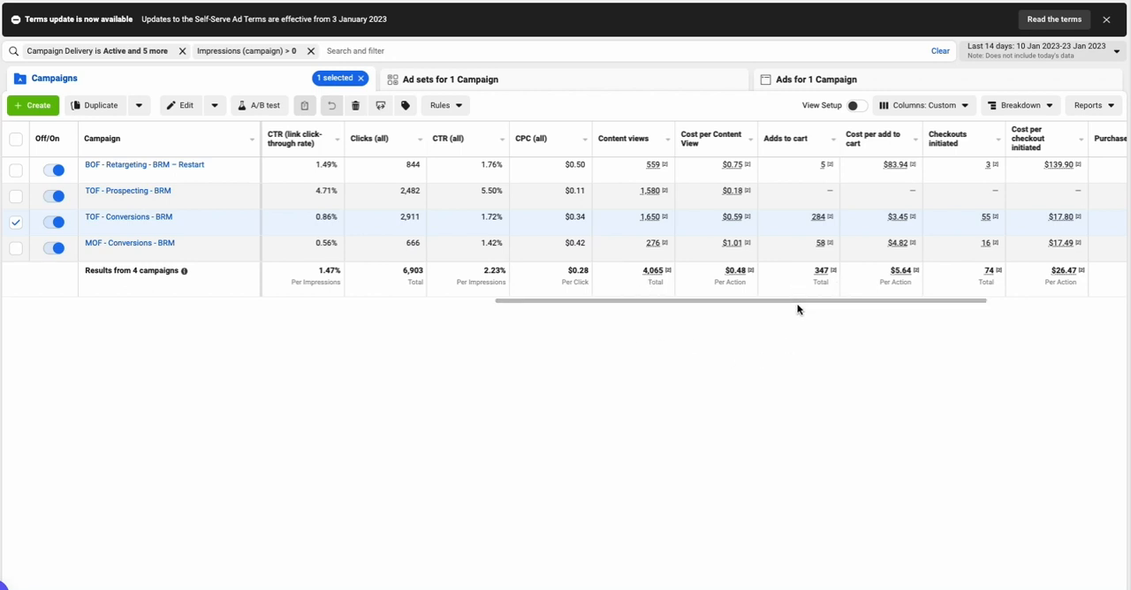
pyautogui.hscroll(3, 804, 291)
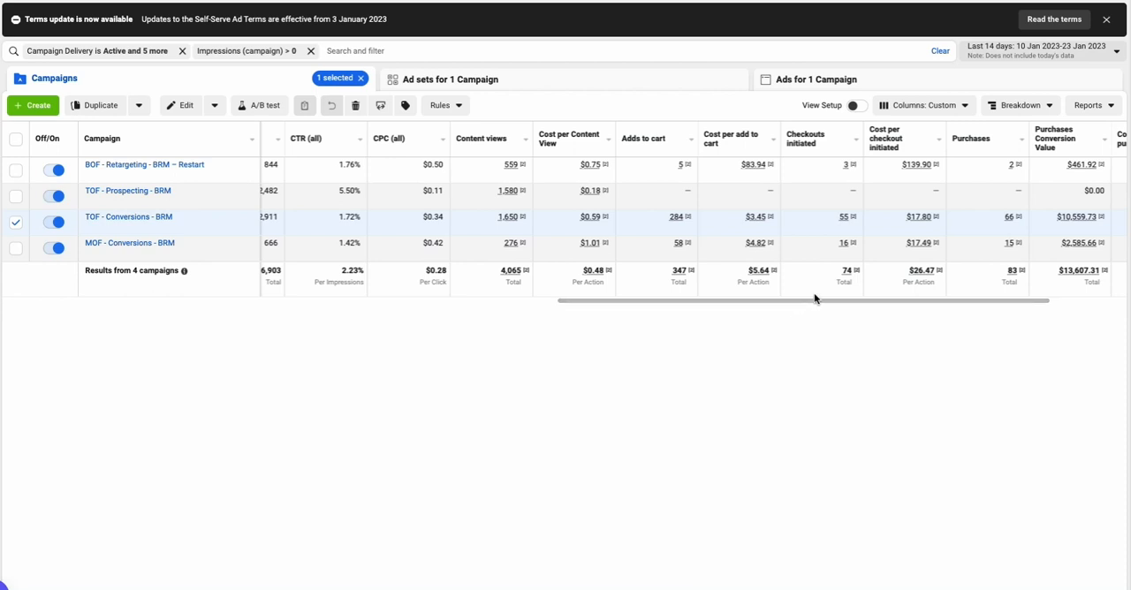
pyautogui.hscroll(1, 815, 298)
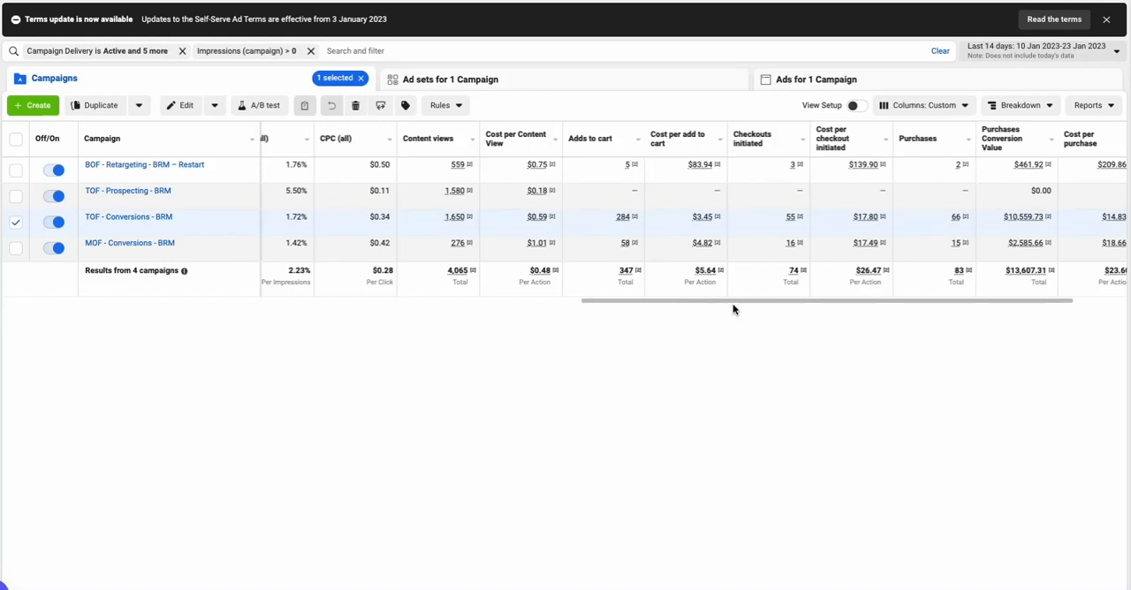
pyautogui.hscroll(1, 763, 293)
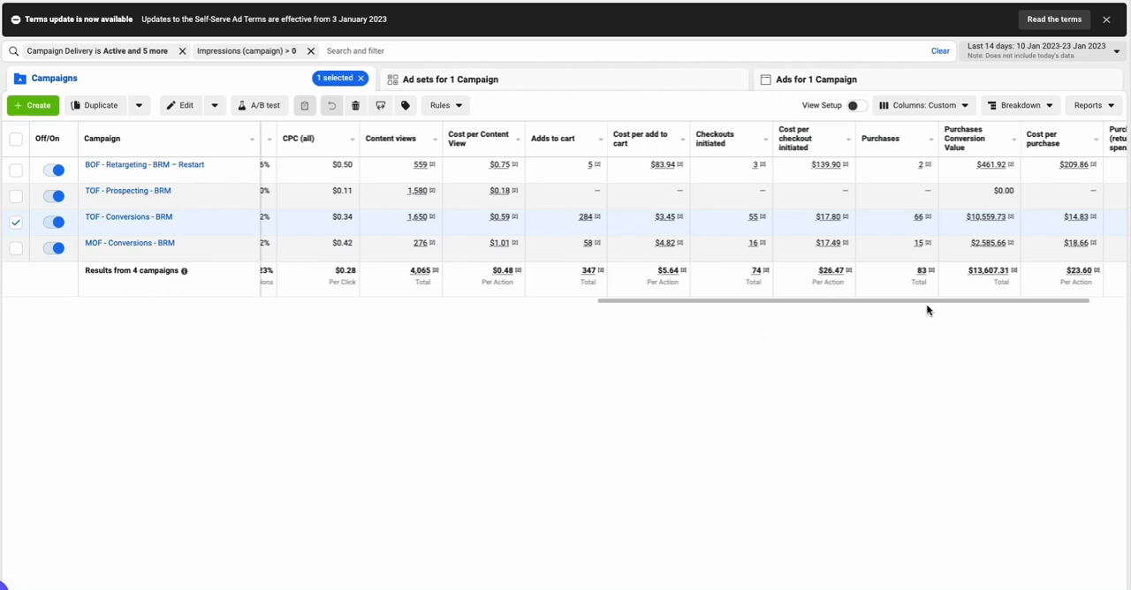
pyautogui.hscroll(3, 927, 309)
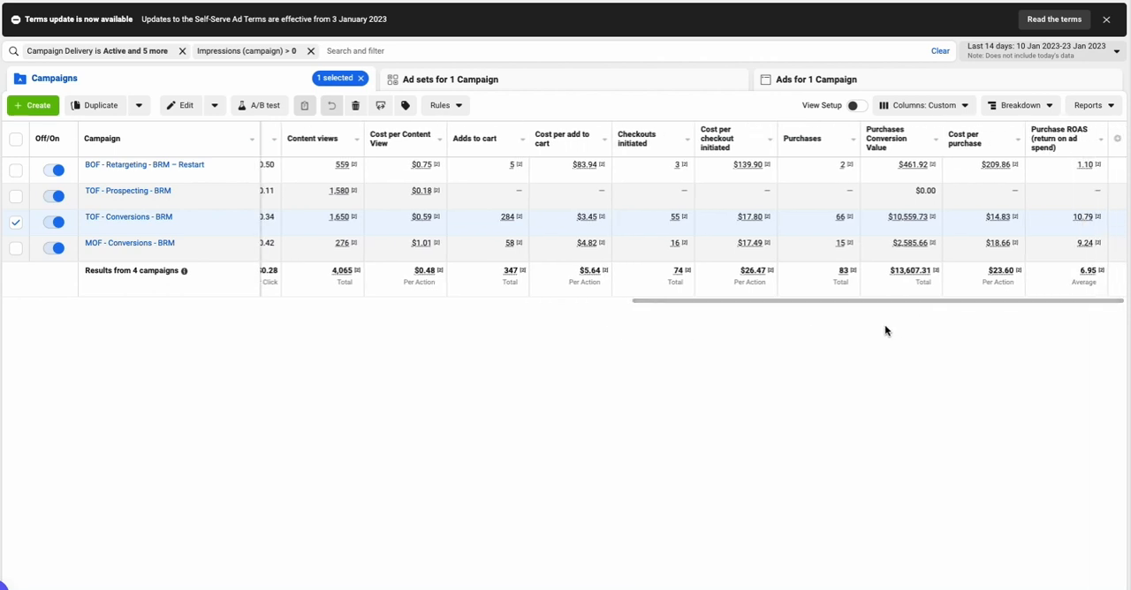